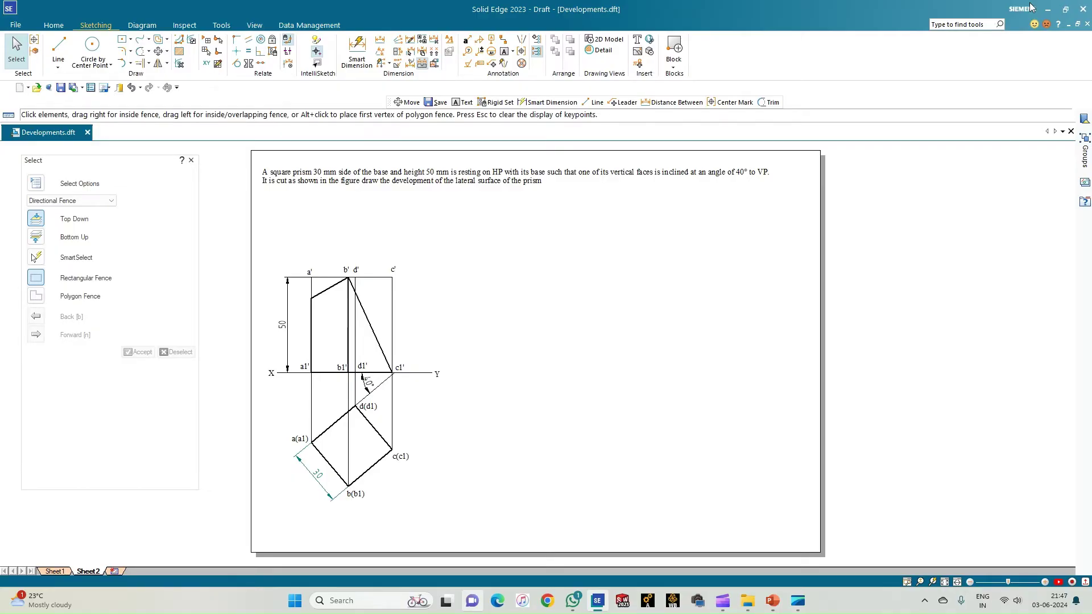
Step: Place a text label 1 just below a' in the front view and another 1 beside a(a1) in the top view
scroll(435, 419, "up", 1)
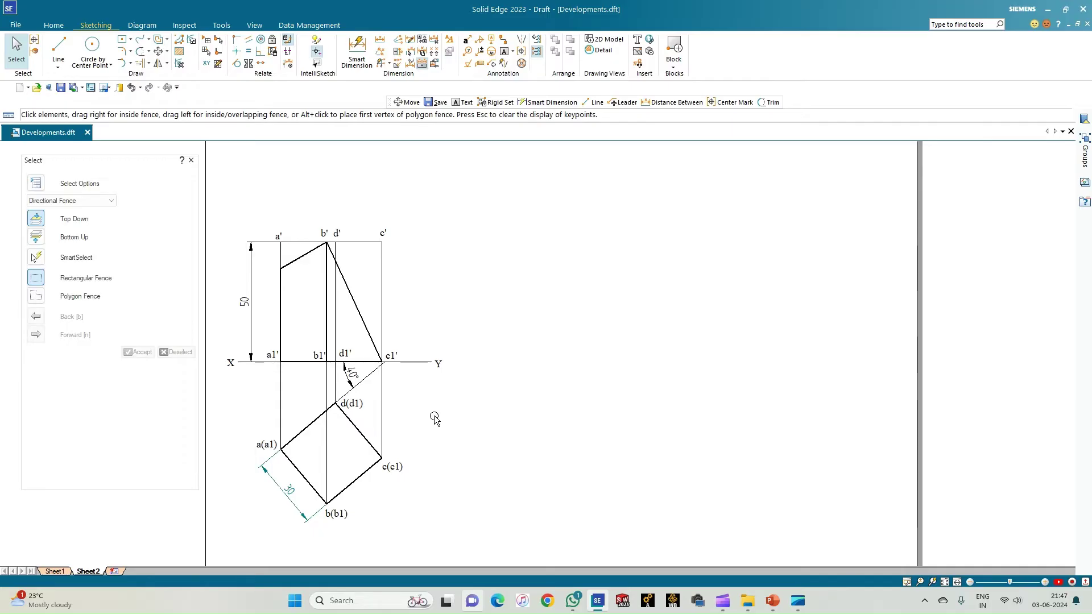
left_click(286, 498)
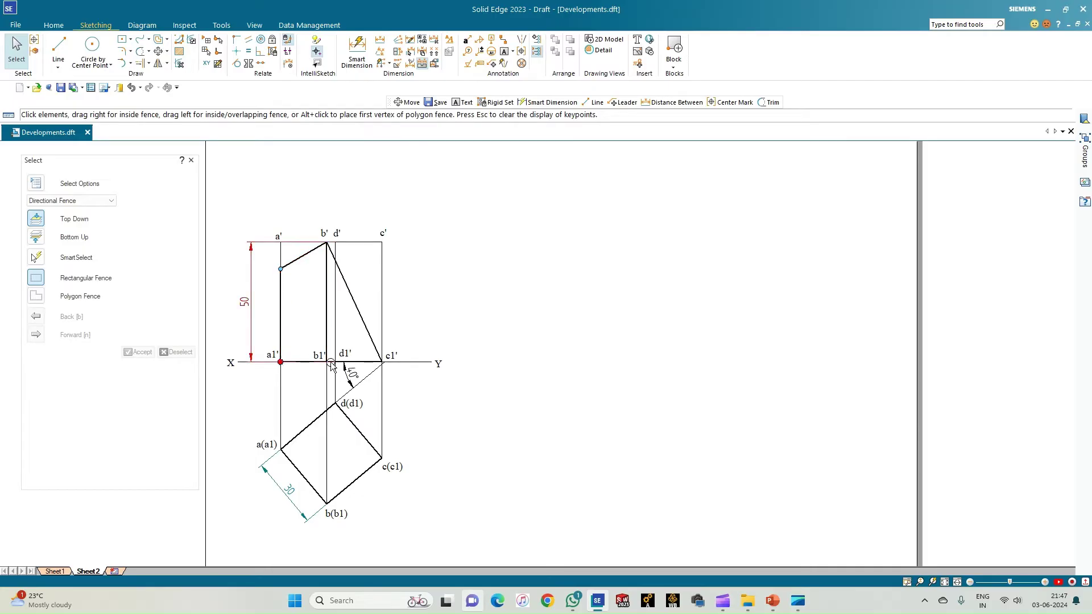
left_click(504, 51)
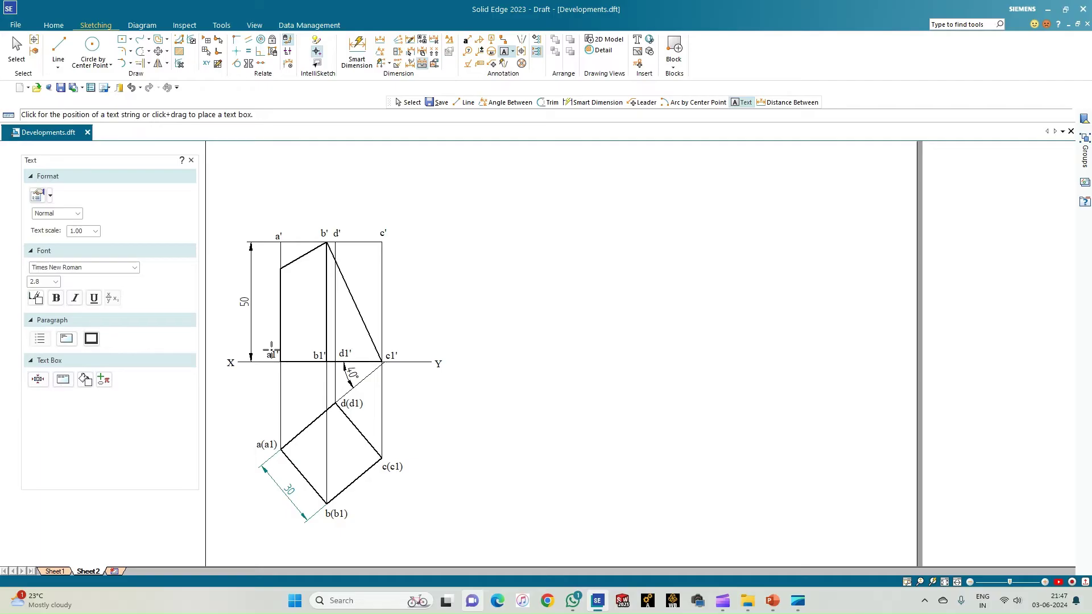
scroll(271, 350, "up", 1)
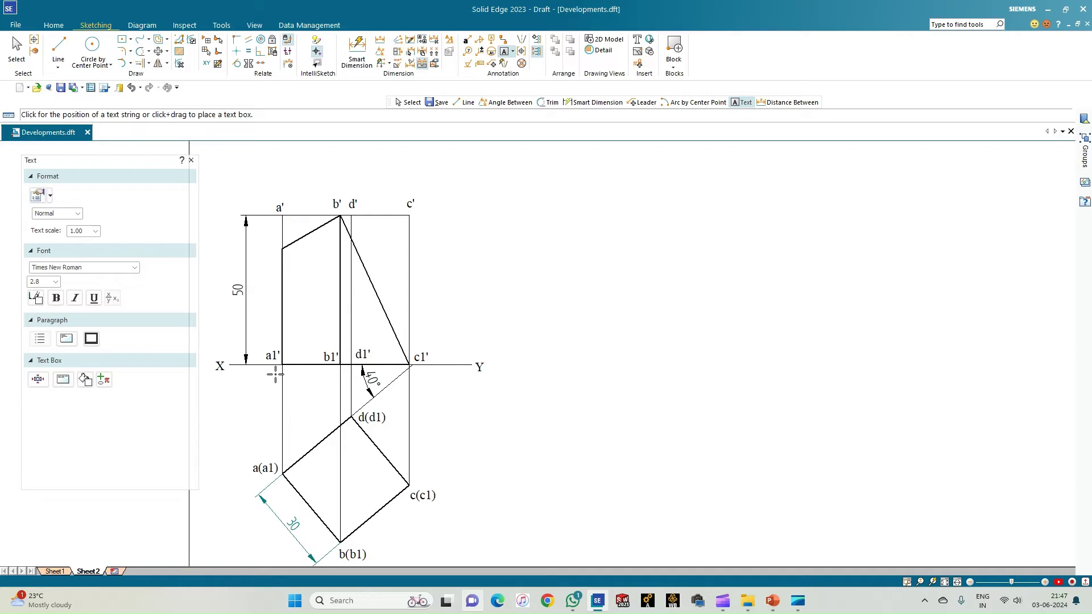
left_click(282, 250)
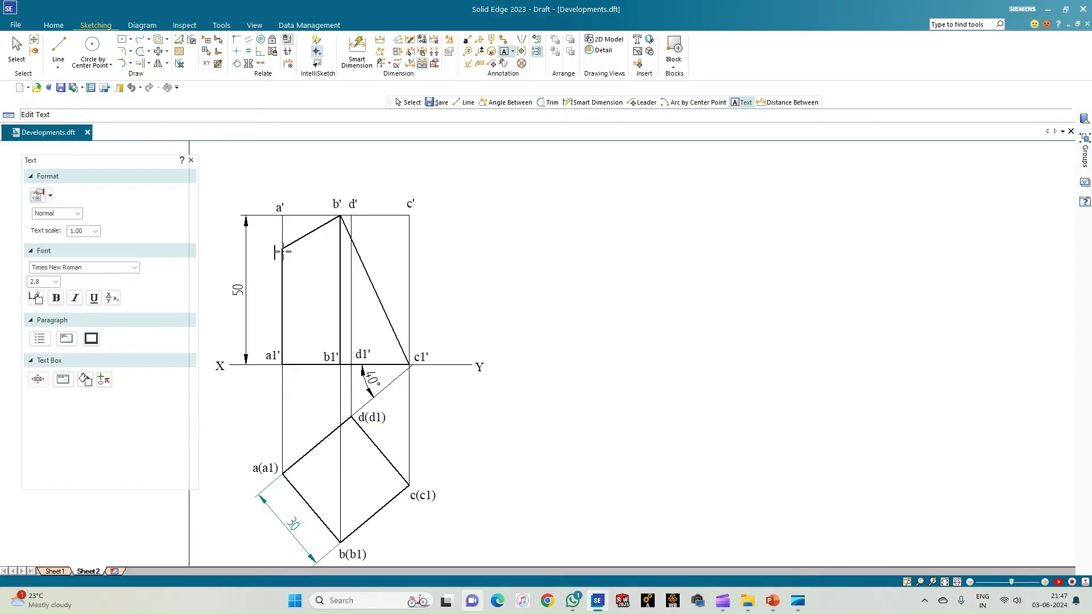
type("1")
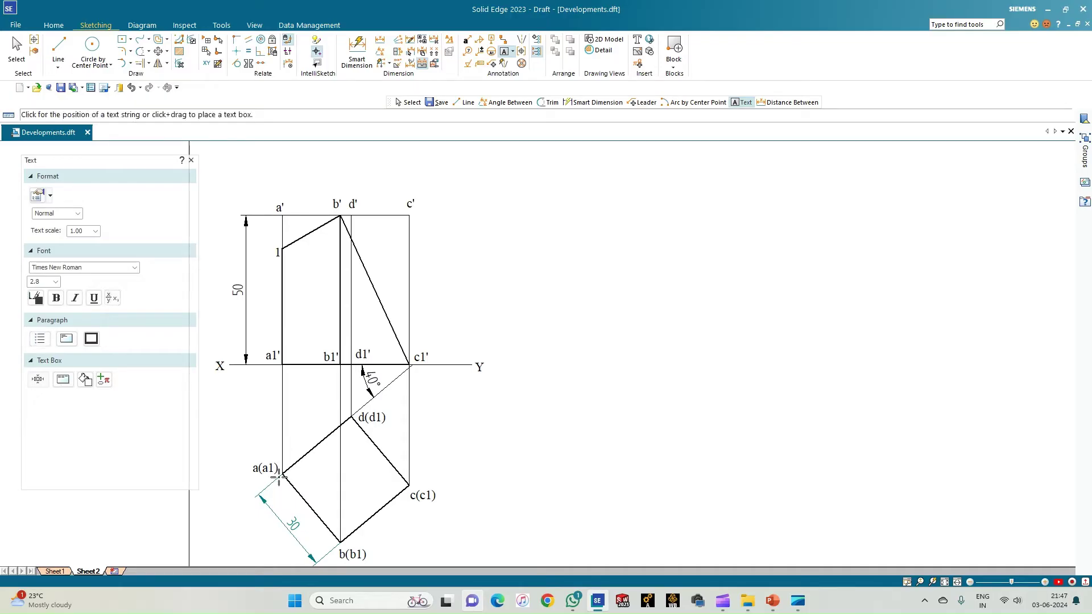
left_click(281, 467)
type("1")
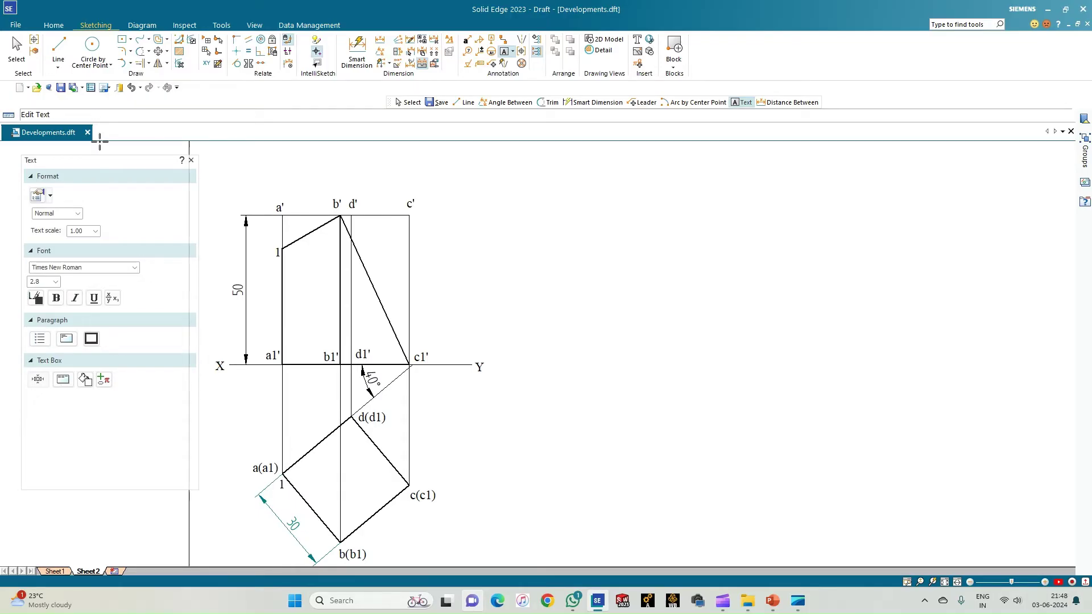
left_click(17, 49)
Step: Edit the front-view label near a' so it reads 1'
left_click(274, 242)
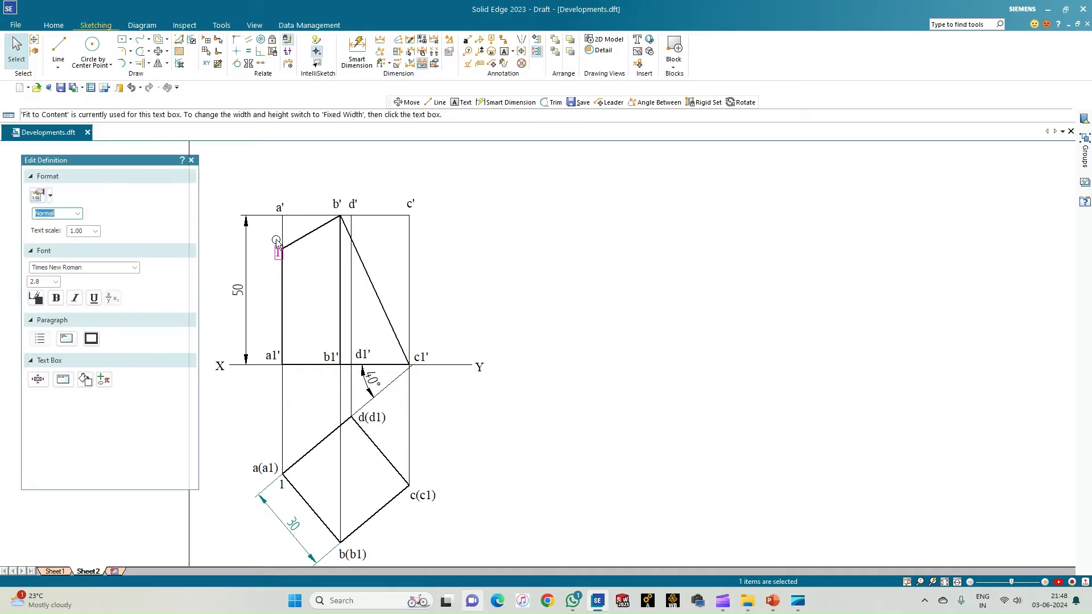
key("Escape")
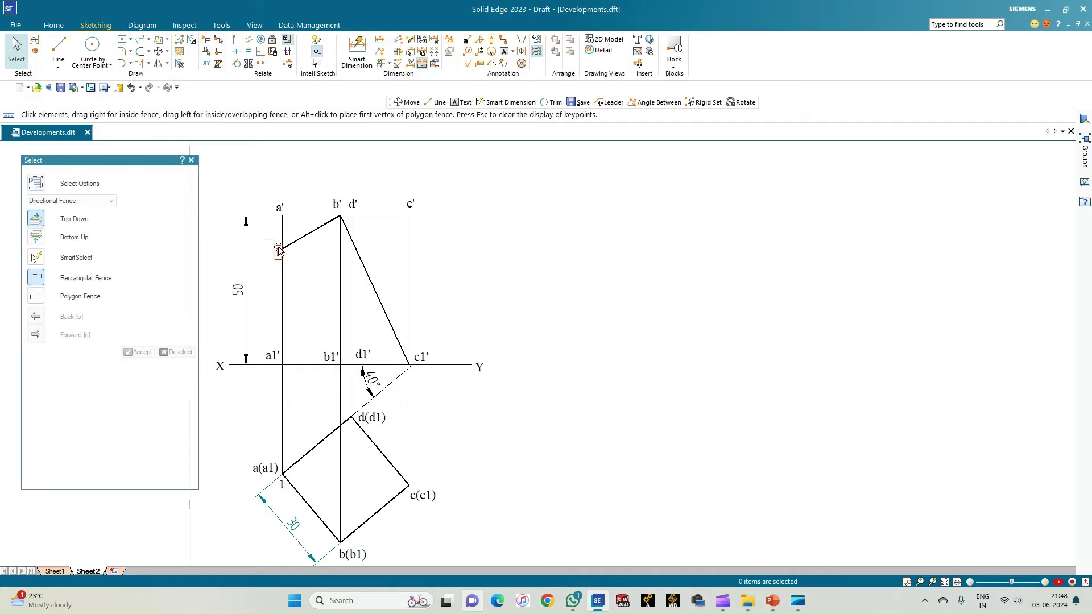
left_click(273, 244)
type("'")
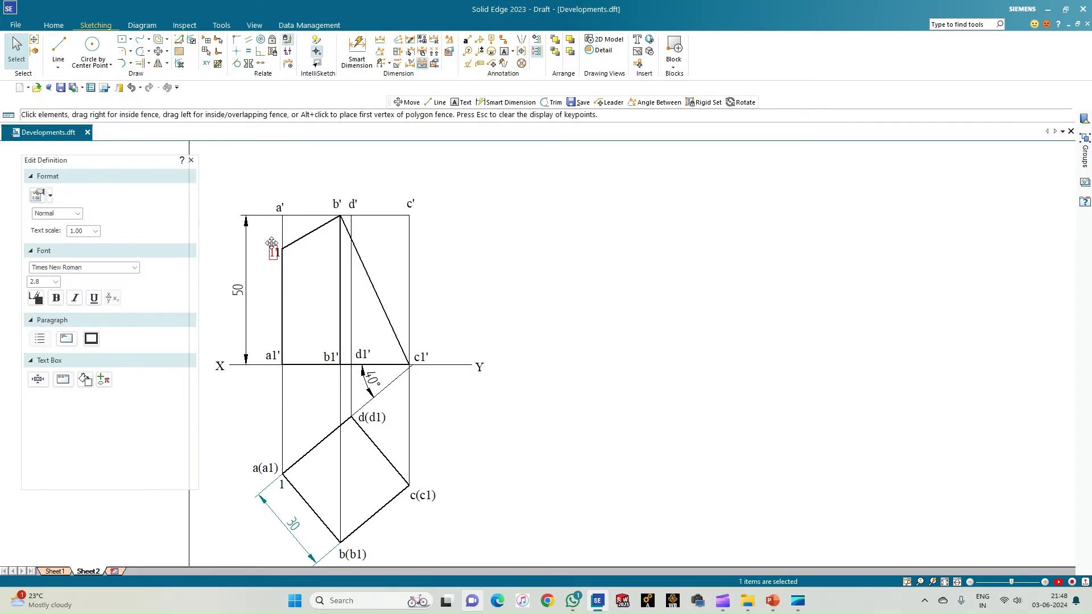
left_click(252, 190)
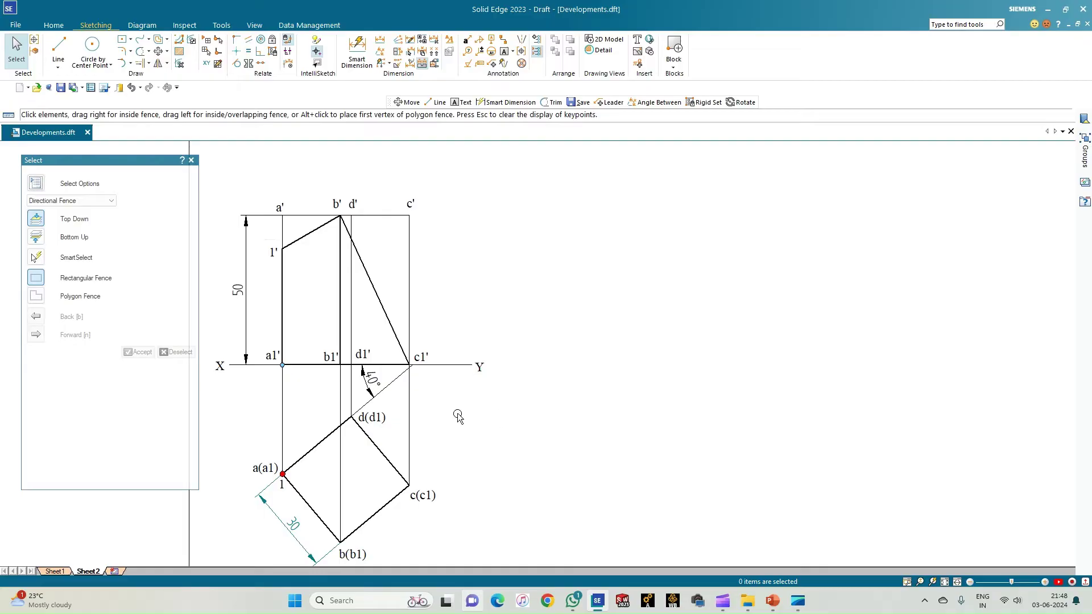
Step: Add labels 2' below b' and 3' beside c1' in the front view
left_click(502, 55)
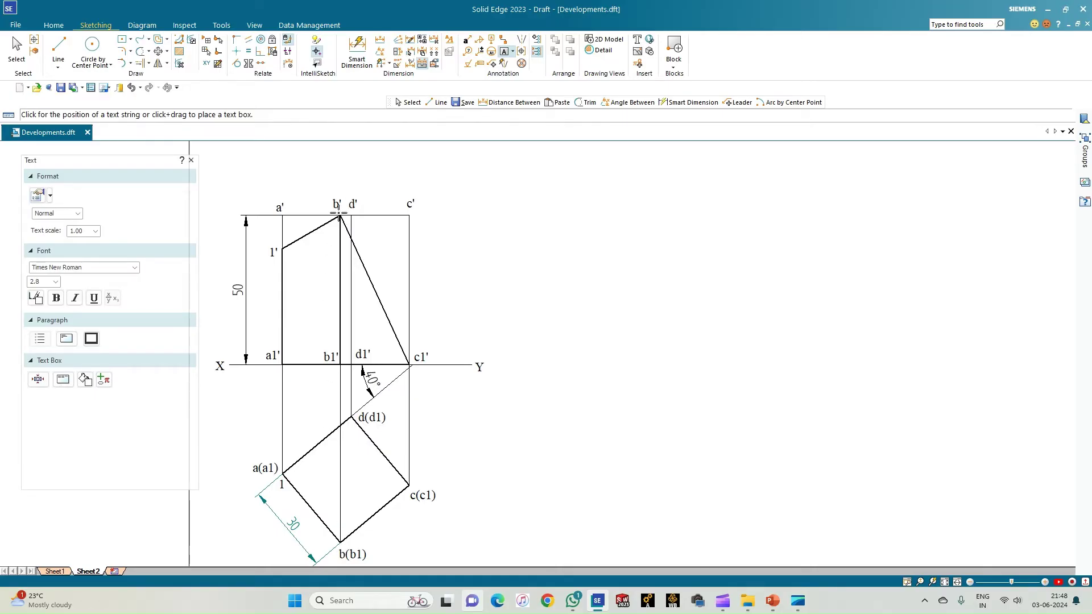
left_click(331, 225)
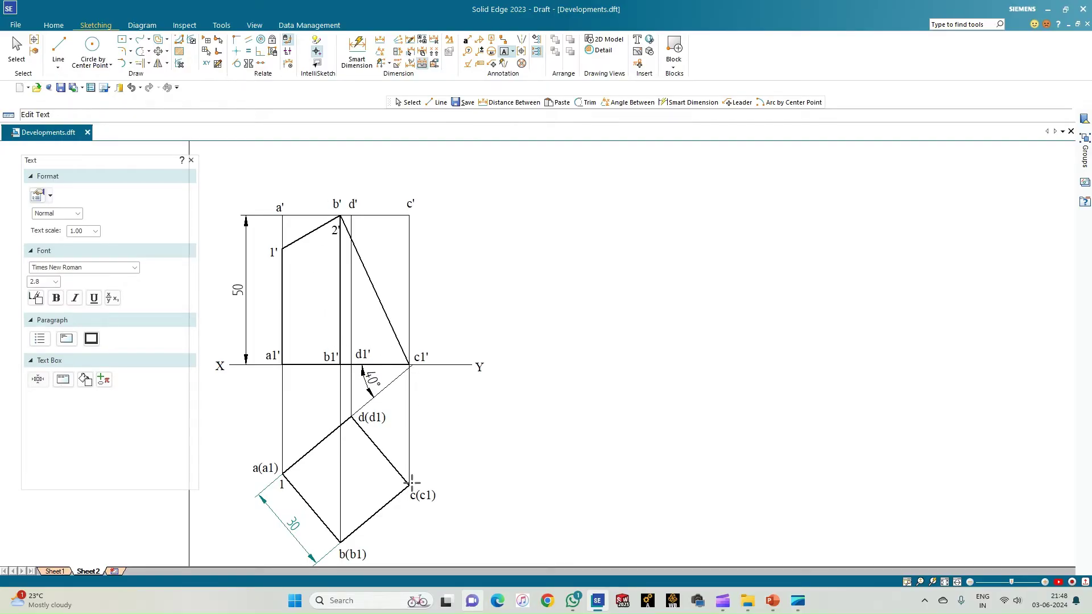
scroll(401, 364, "up", 5)
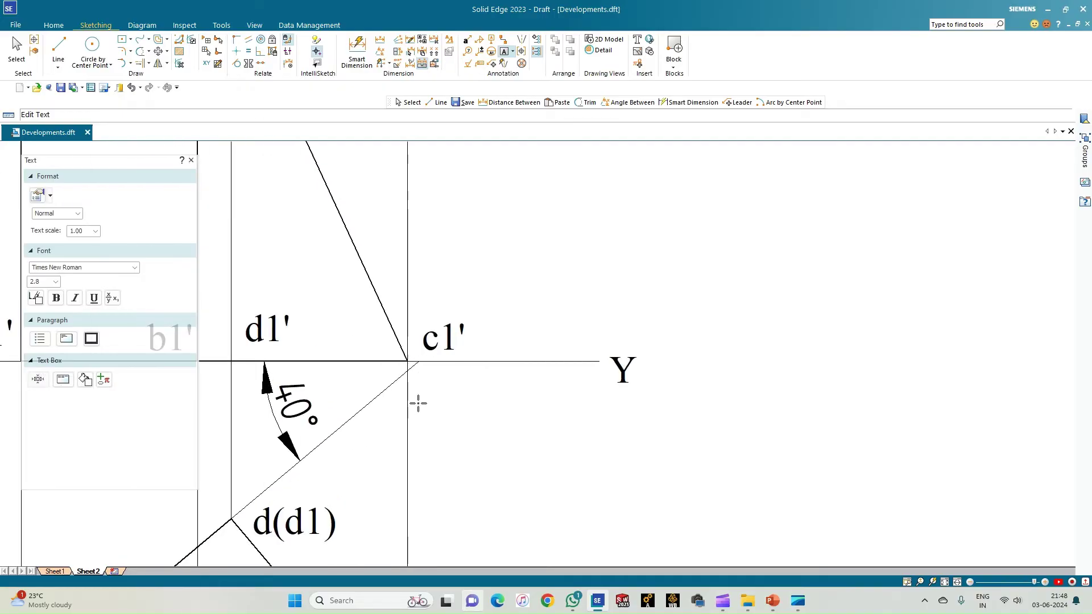
scroll(398, 381, "down", 5)
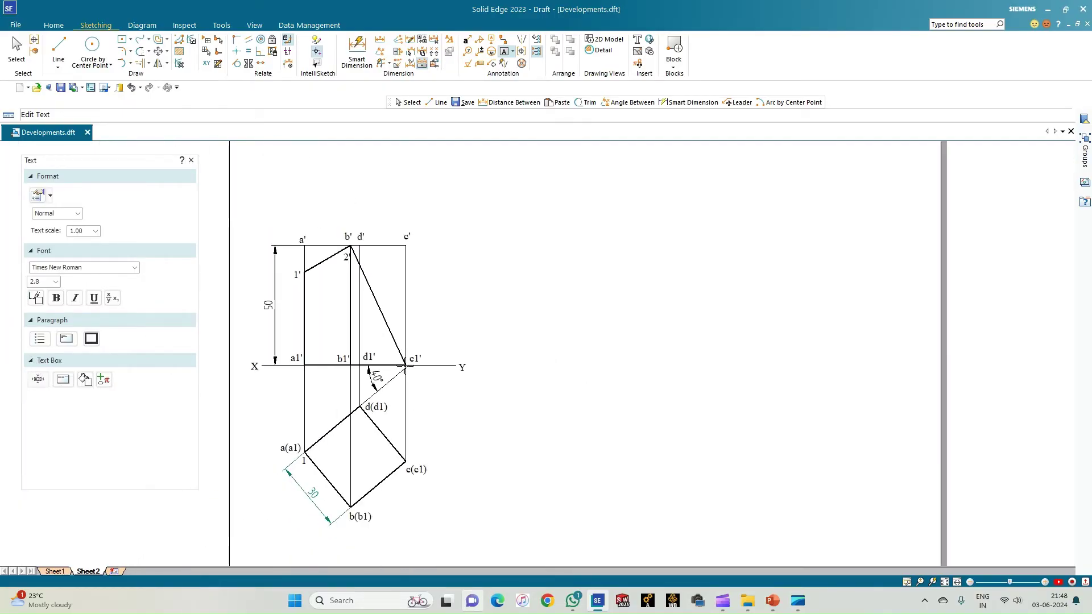
scroll(402, 351, "up", 1)
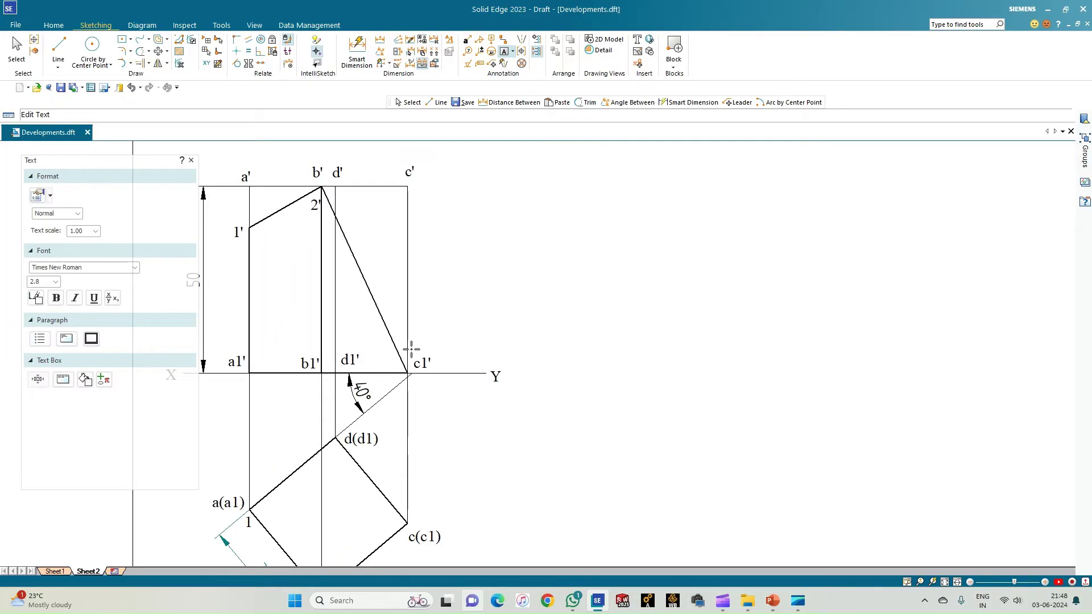
left_click(396, 355)
type("3'")
key("Escape")
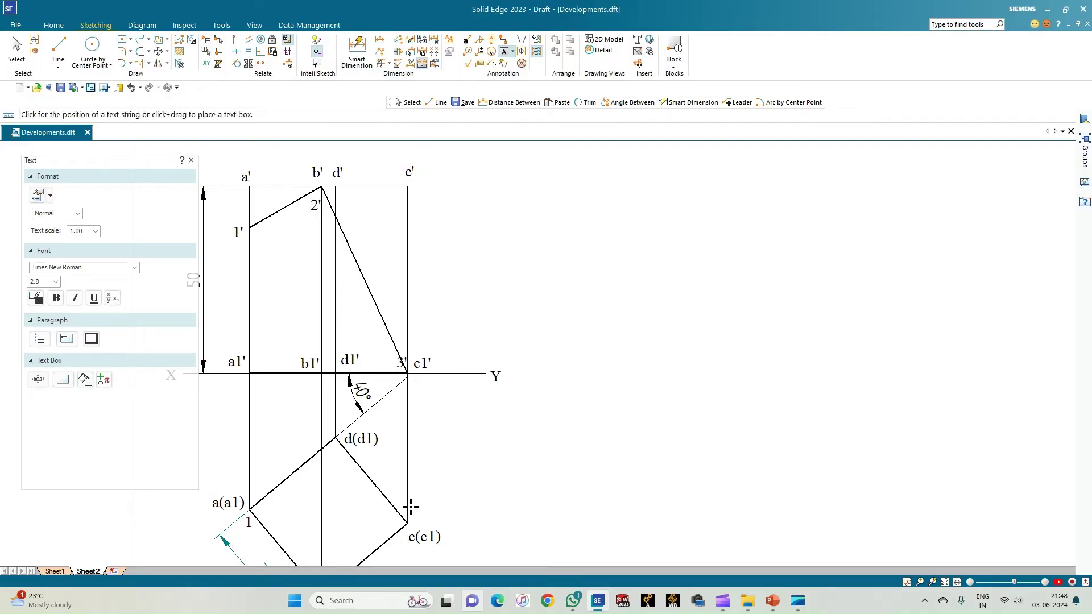
Step: Label 3 beside c(c1) in the top view and 4' on the cut line below d'
left_click(414, 501)
type("3")
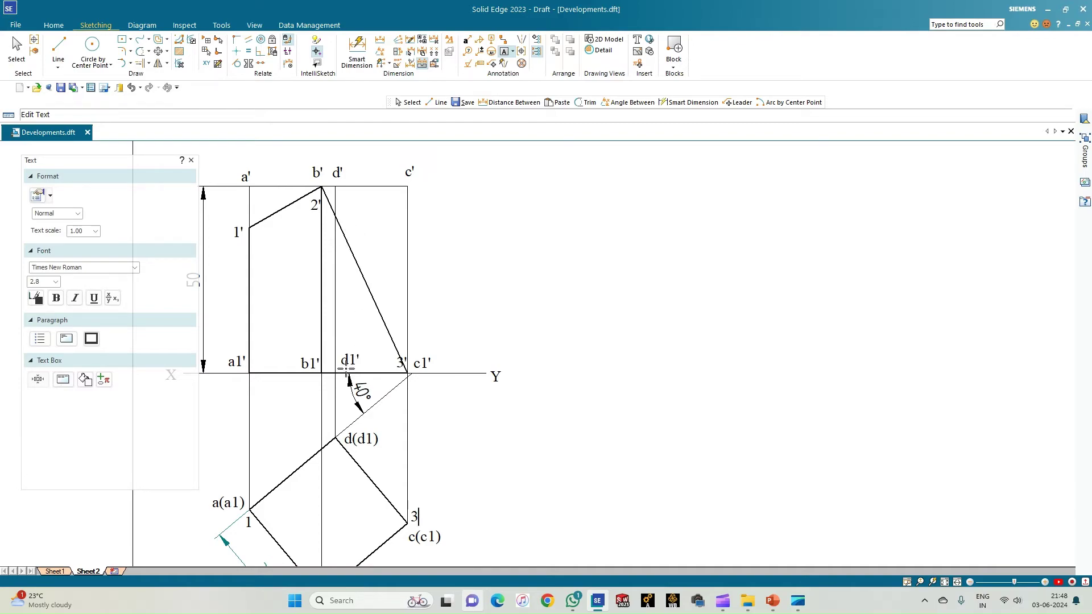
left_click(340, 204)
type("4'")
left_click(381, 430)
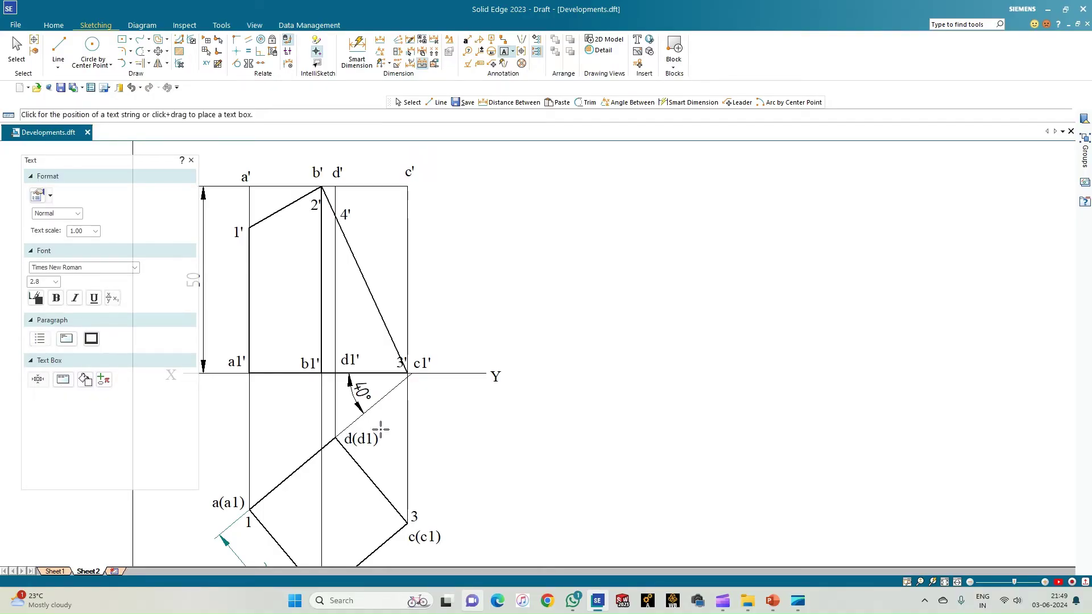
left_click(381, 432)
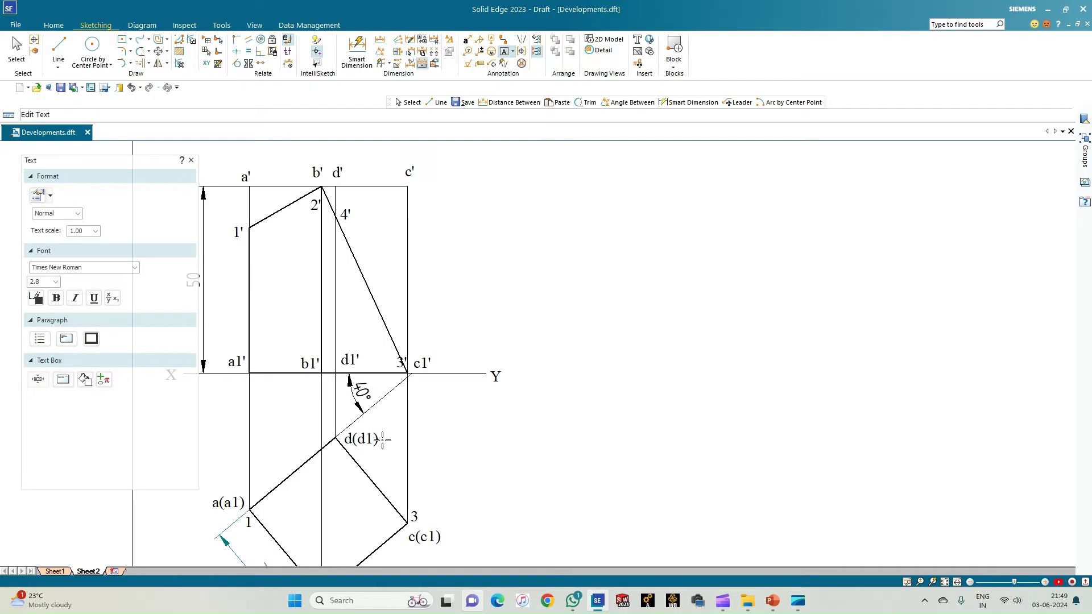
Step: Label 4 after d(d1), 5 on the b projector in the top view, and 5' below 2'
type("4")
scroll(289, 467, "down", 1)
scroll(301, 455, "up", 1)
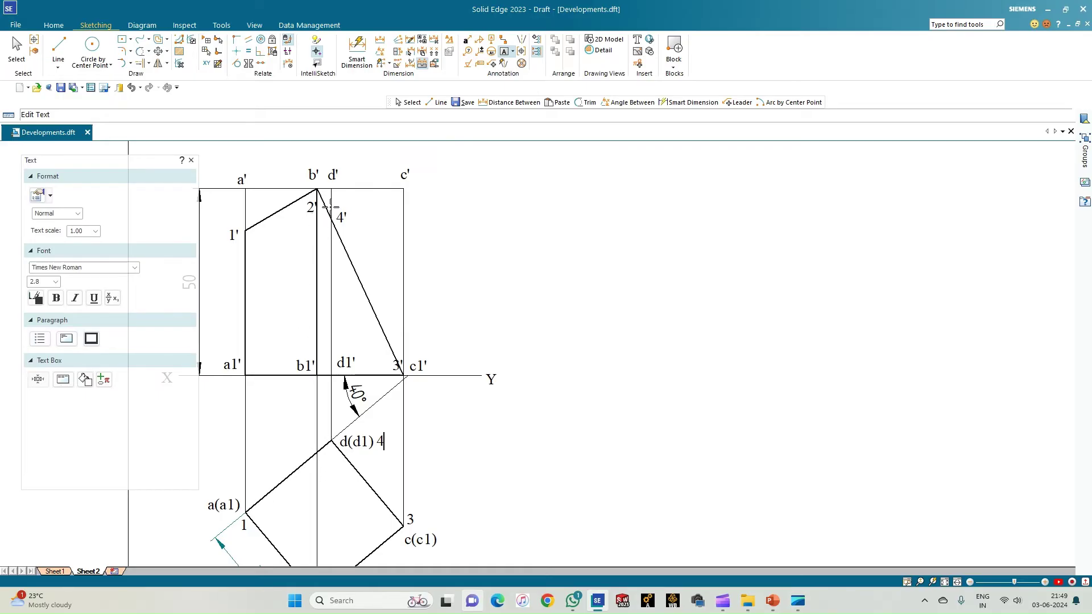
left_click(306, 436)
type("5")
left_click(319, 233)
left_click(291, 203)
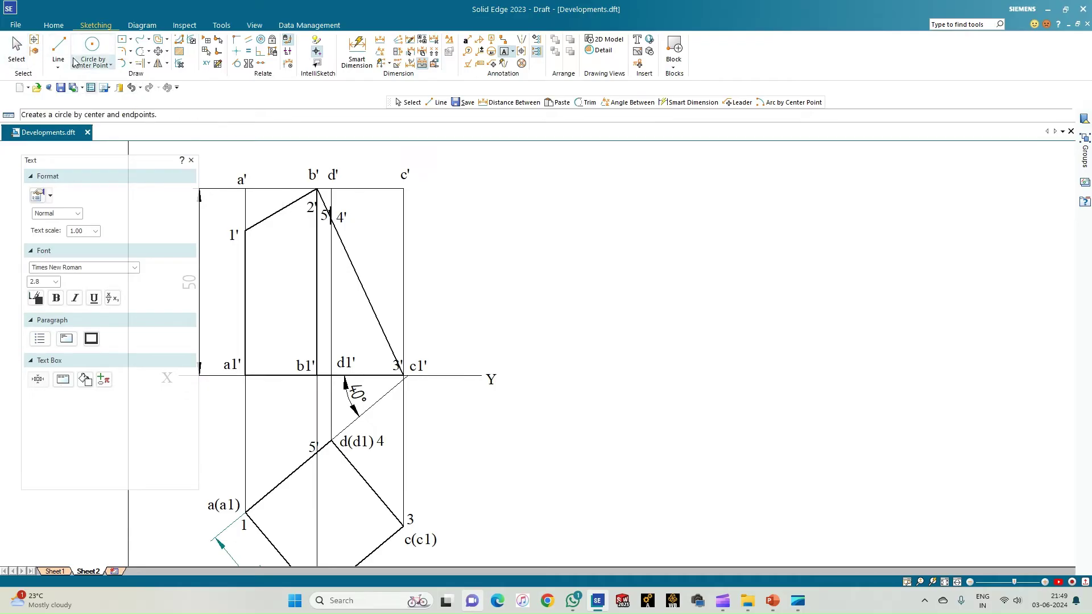
left_click(18, 47)
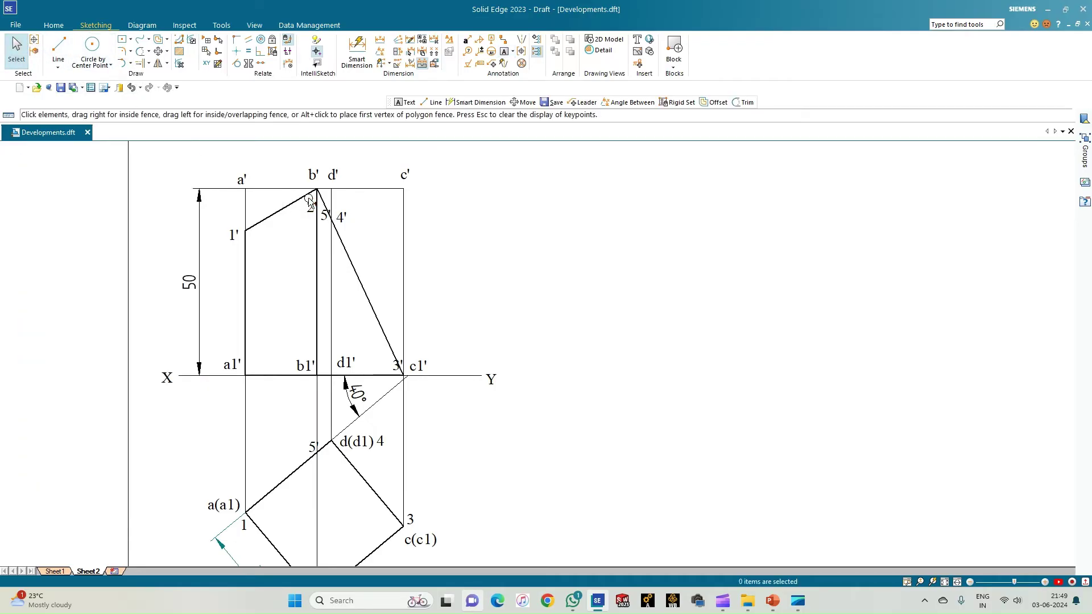
Step: Move the 2' label up beside b' and the 5' label between b' and d'
left_click(295, 188)
left_click_drag(296, 185, 298, 172)
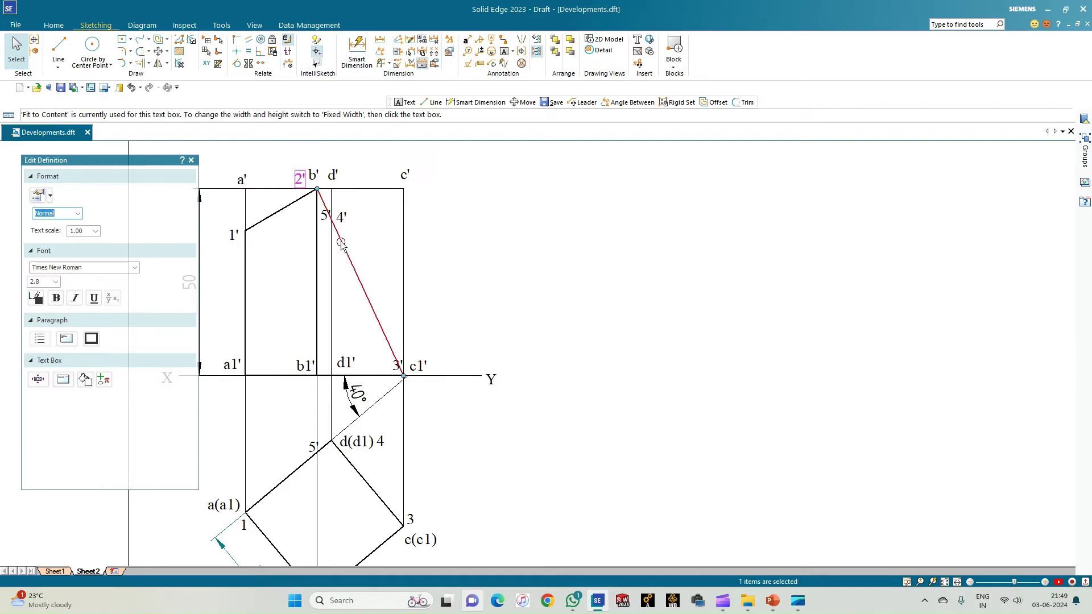
left_click(324, 207)
left_click_drag(325, 207, 325, 167)
left_click(454, 206)
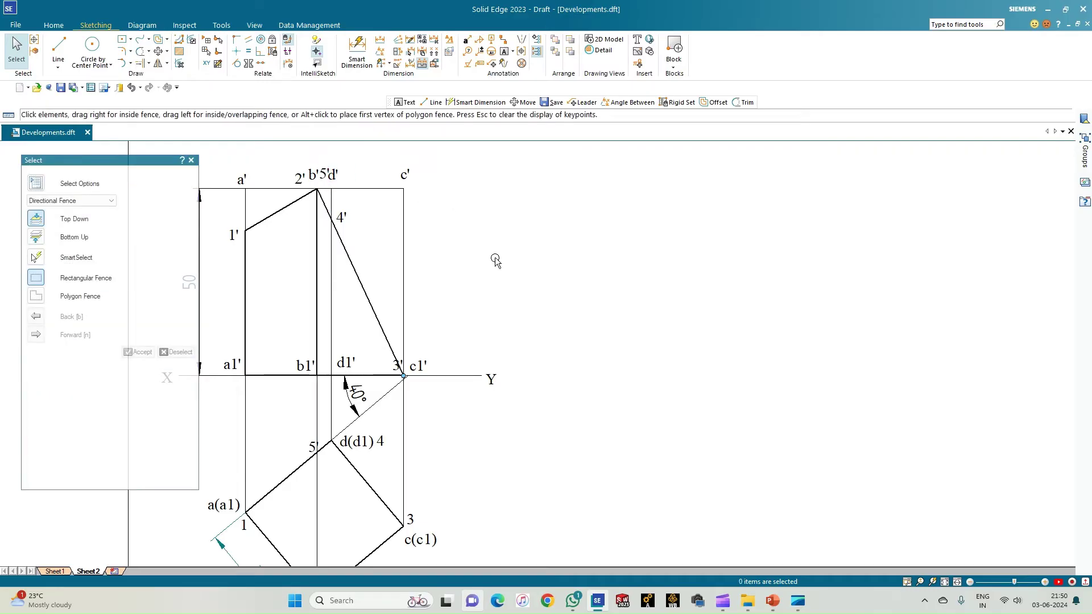
Step: Reposition the top-view 5' label beside the cut point on the a(a1)–d(d1) edge
scroll(483, 345, "down", 1)
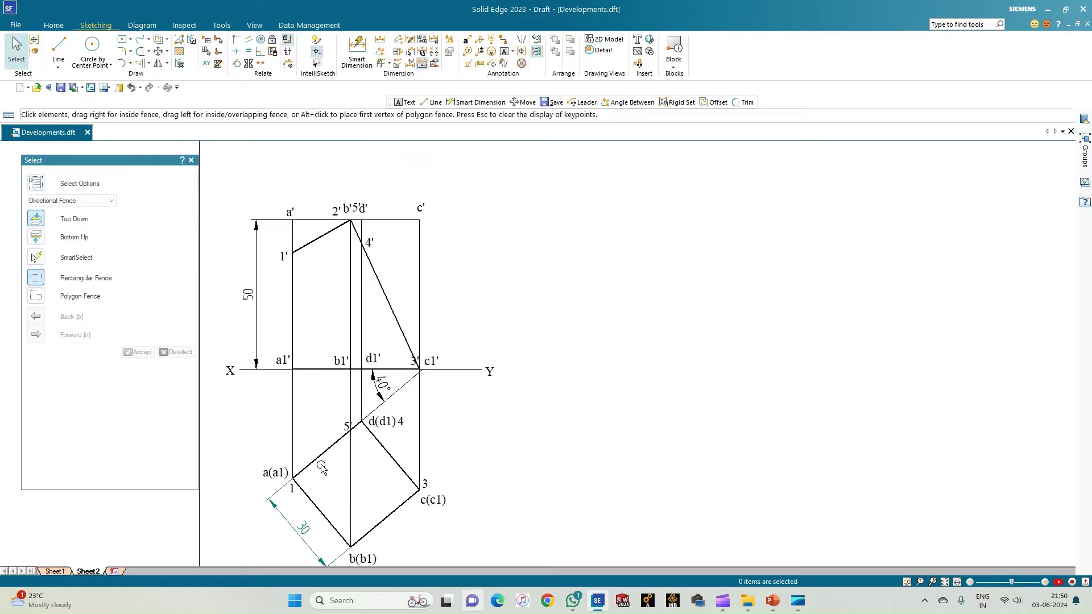
scroll(341, 494, "up", 1)
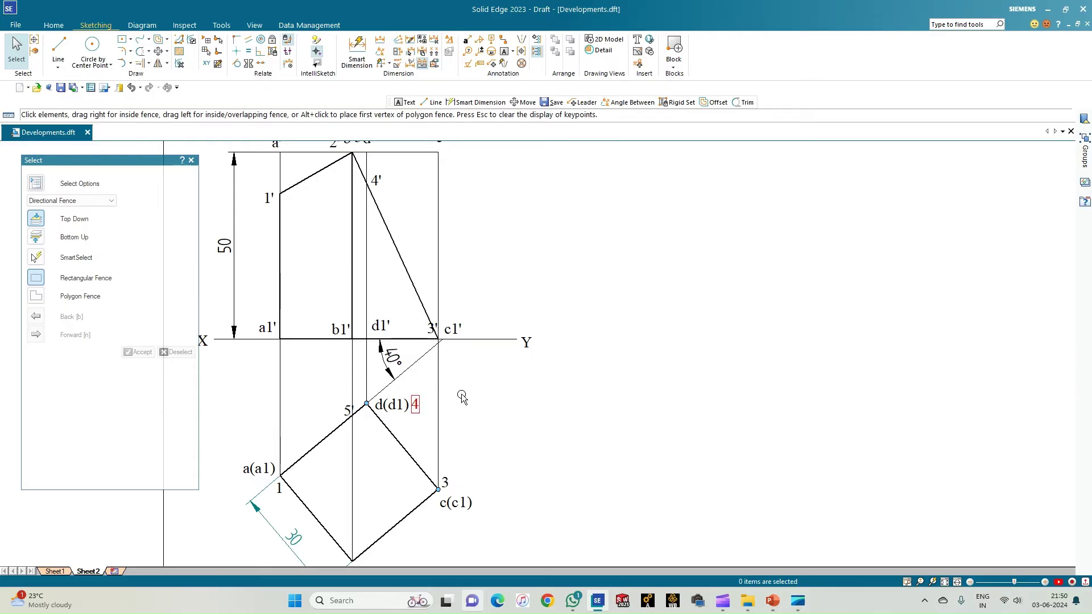
left_click(338, 405)
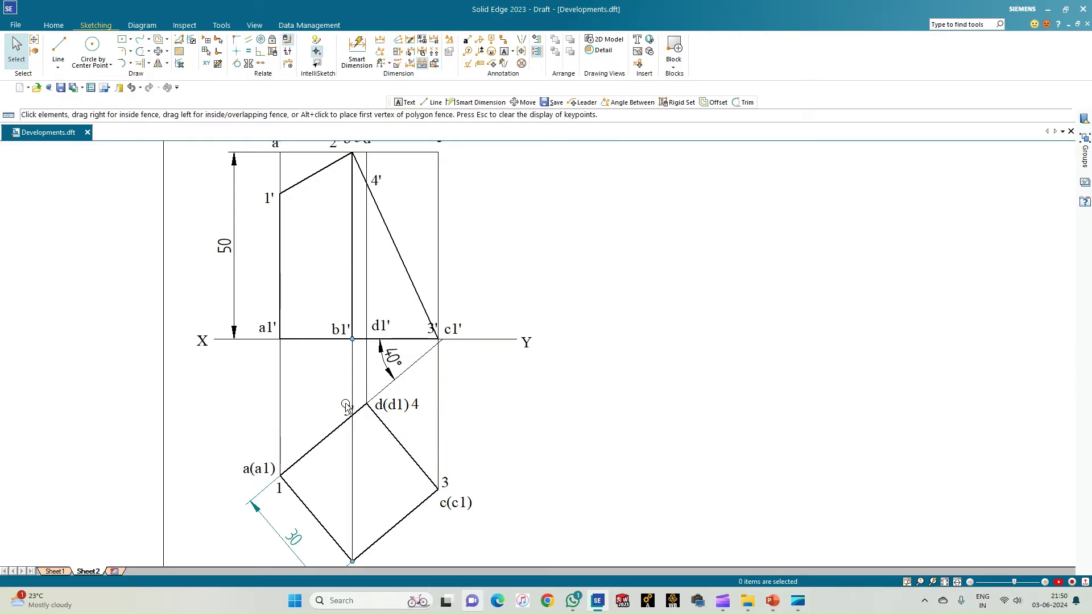
left_click_drag(339, 397, 340, 402)
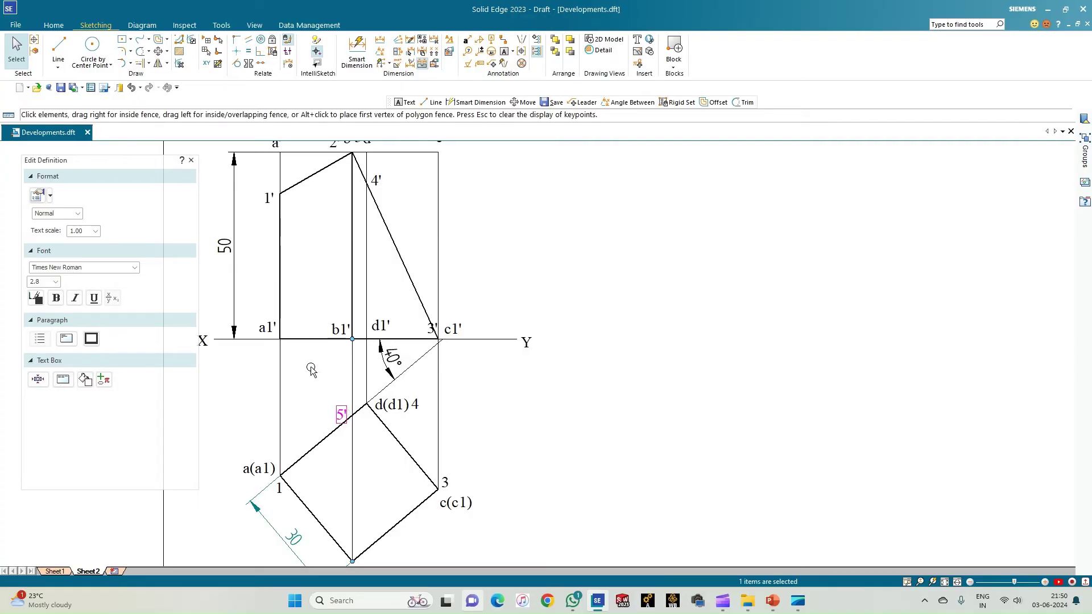
left_click(313, 370)
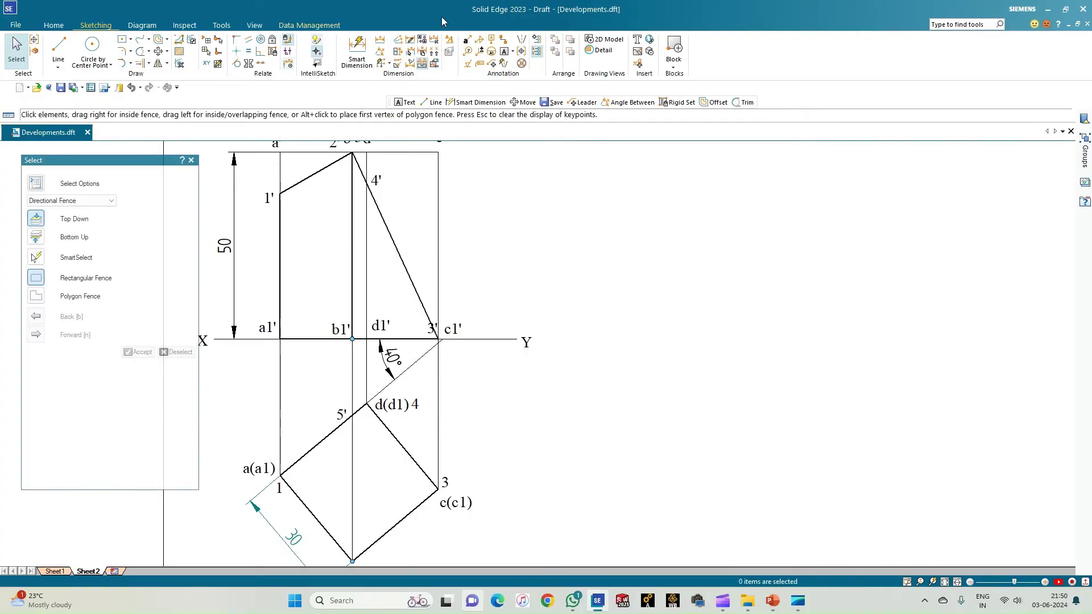
Step: Add a 4.83 distance dimension from the a(a1)–d(d1) edge to the vertical through b1'
left_click(380, 38)
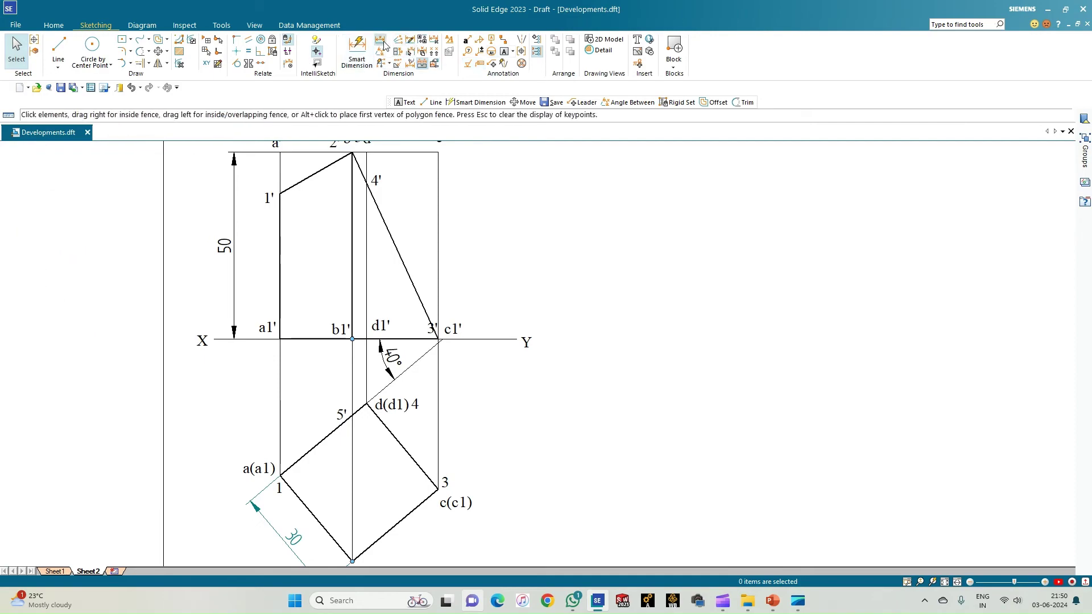
left_click(367, 402)
scroll(367, 403, "up", 2)
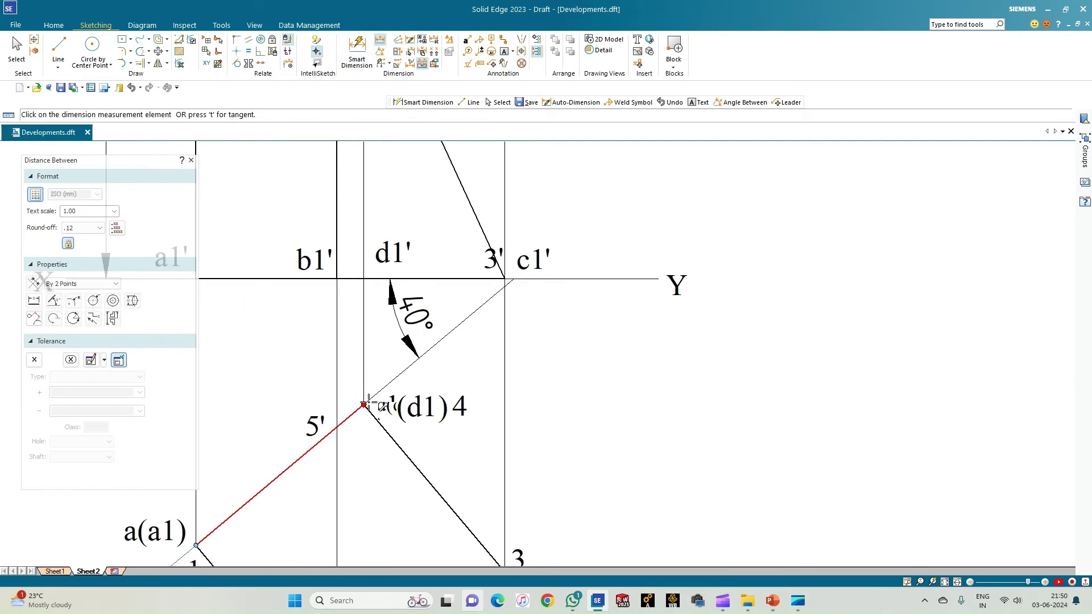
left_click(337, 425)
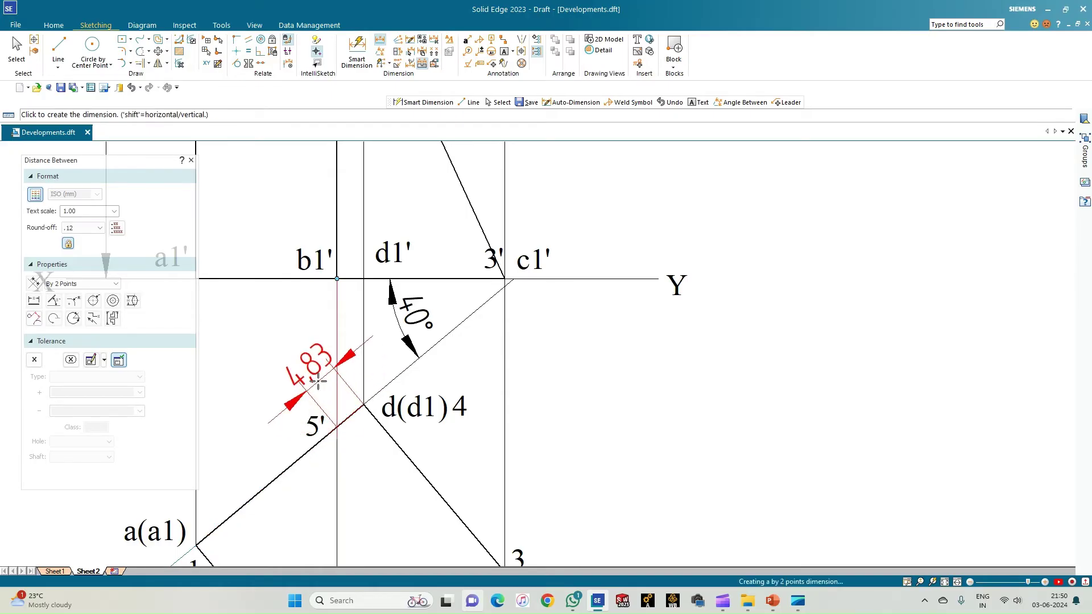
left_click(319, 383)
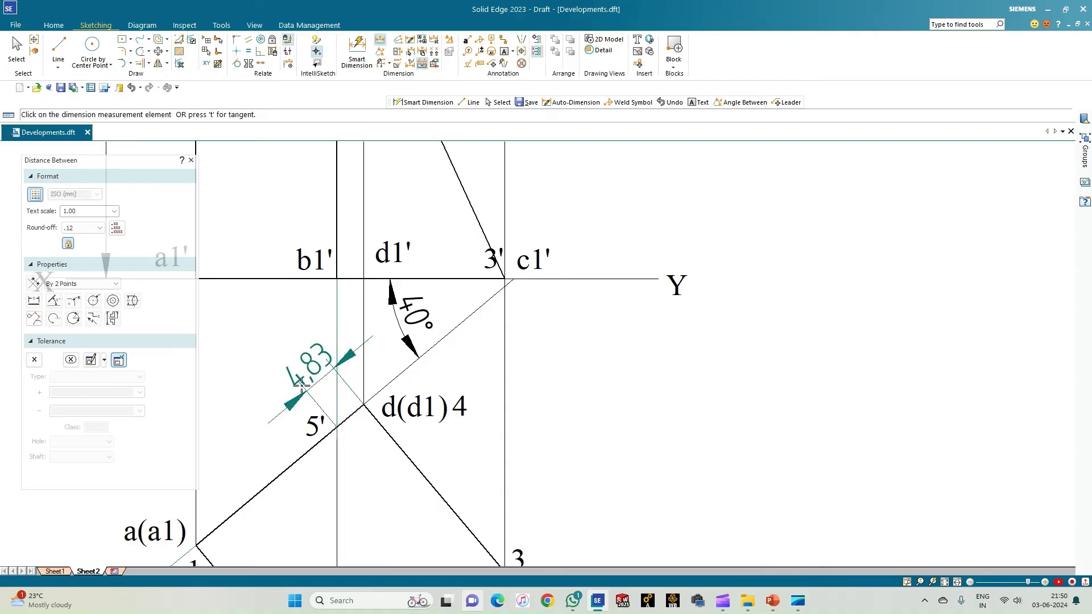
scroll(251, 388, "down", 2)
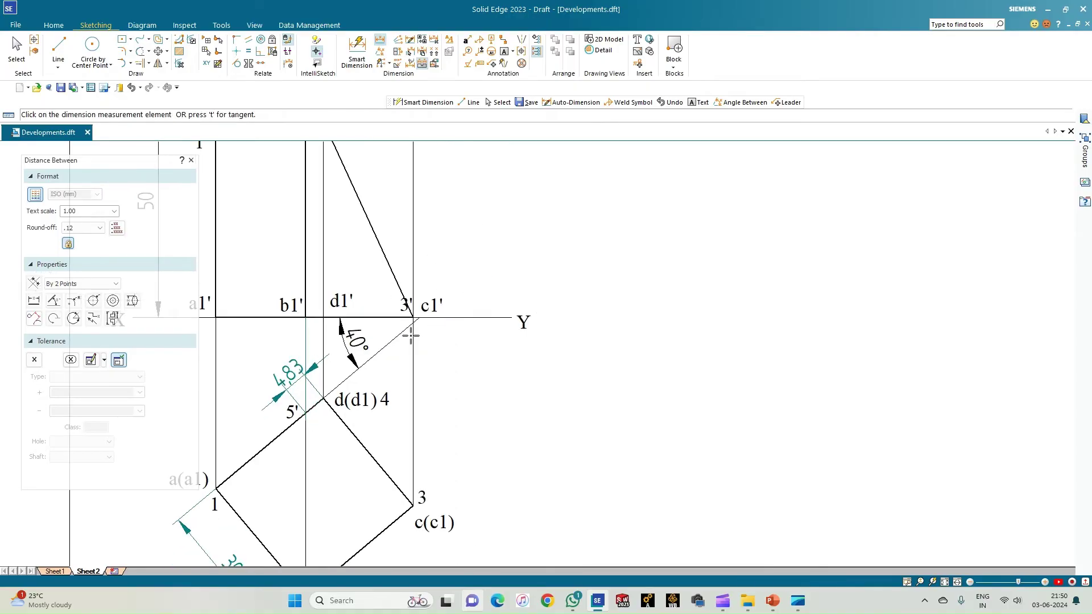
left_click(945, 582)
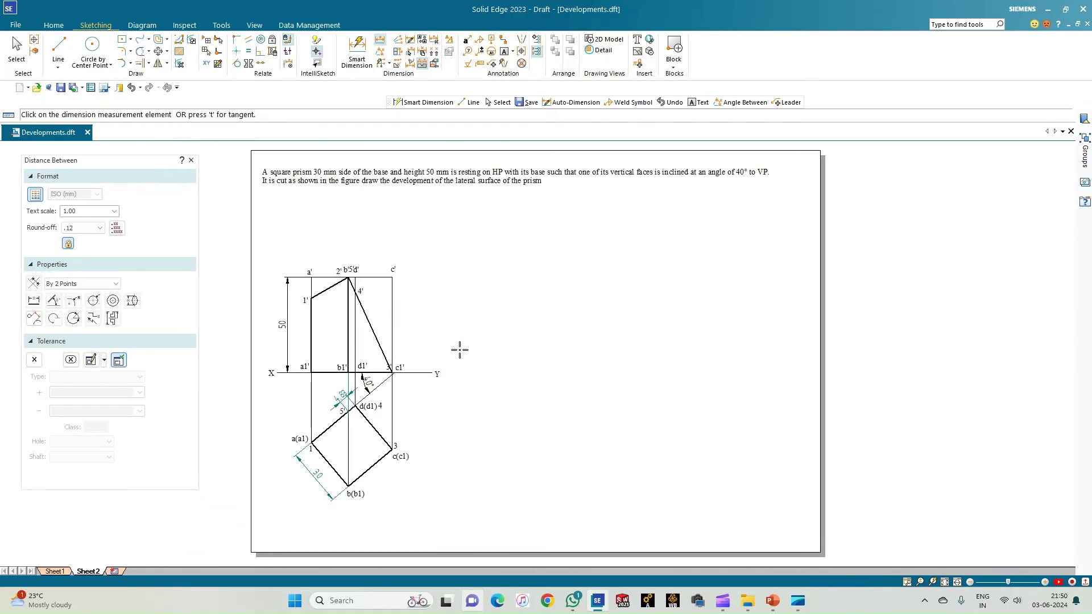
Step: Start a 0.13 mm-wide horizontal baseline right of the views with a 30 mm first segment
scroll(460, 349, "up", 1)
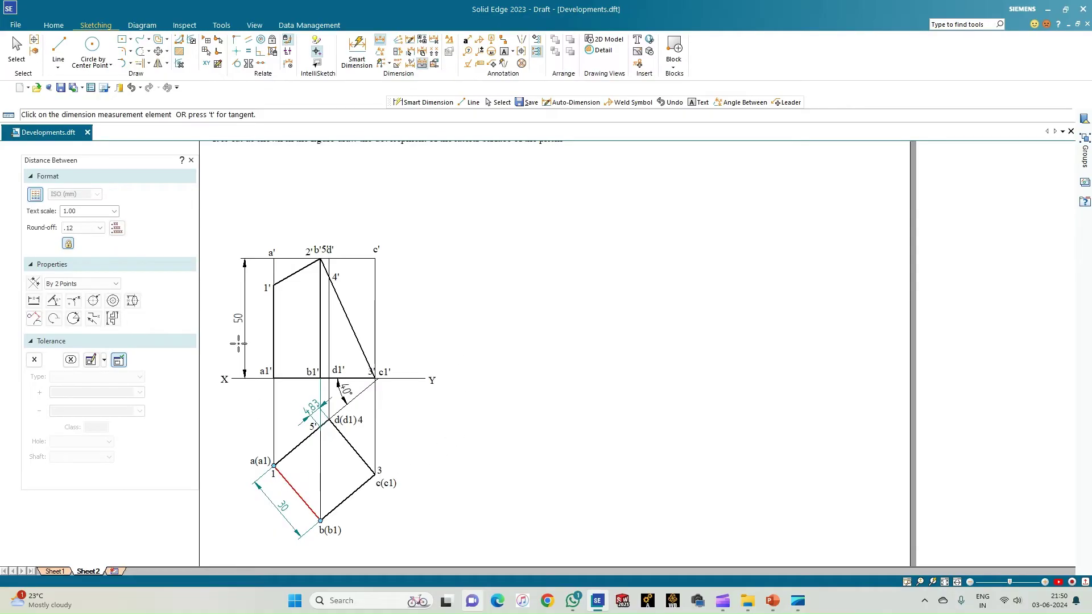
left_click(58, 46)
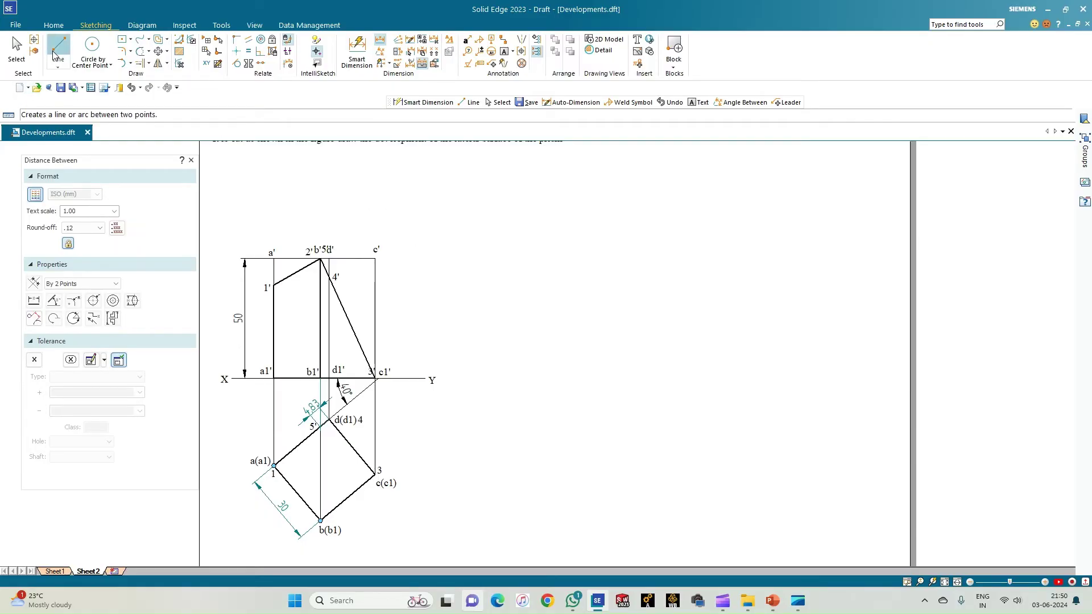
left_click(135, 353)
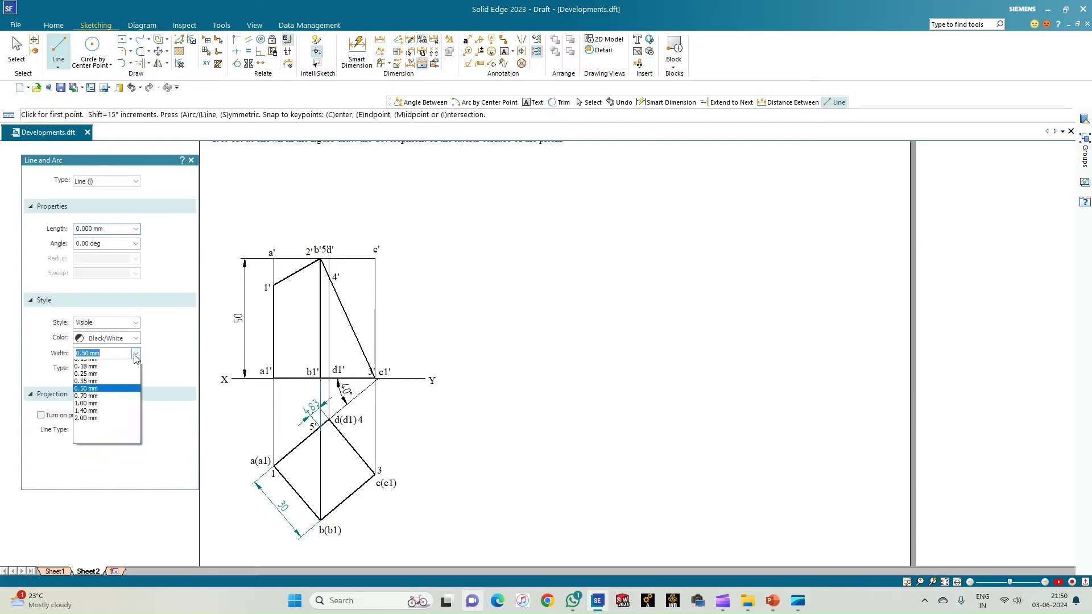
left_click(121, 368)
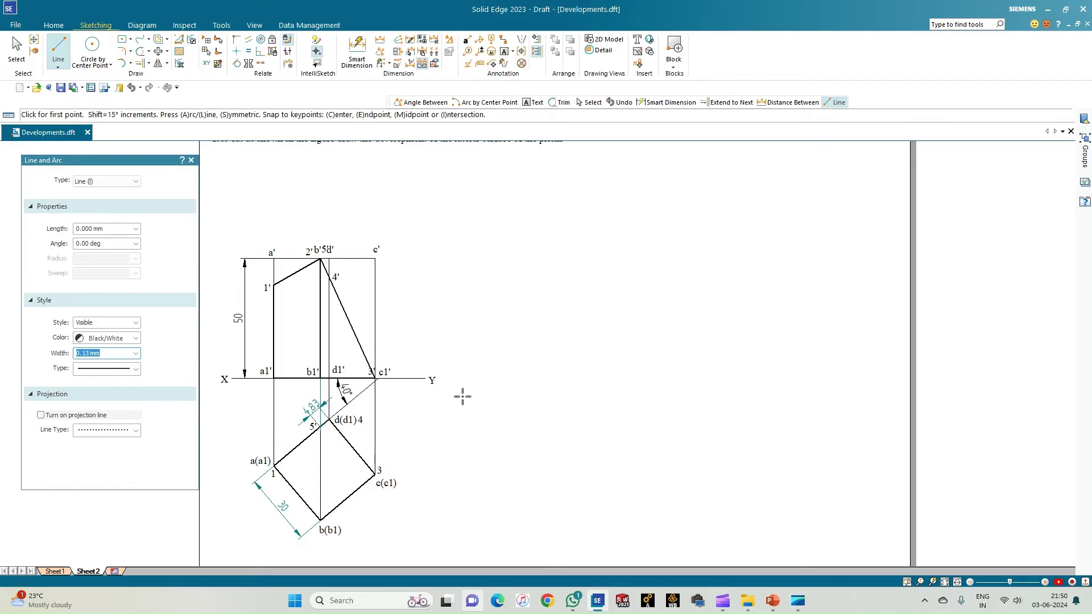
left_click(501, 377)
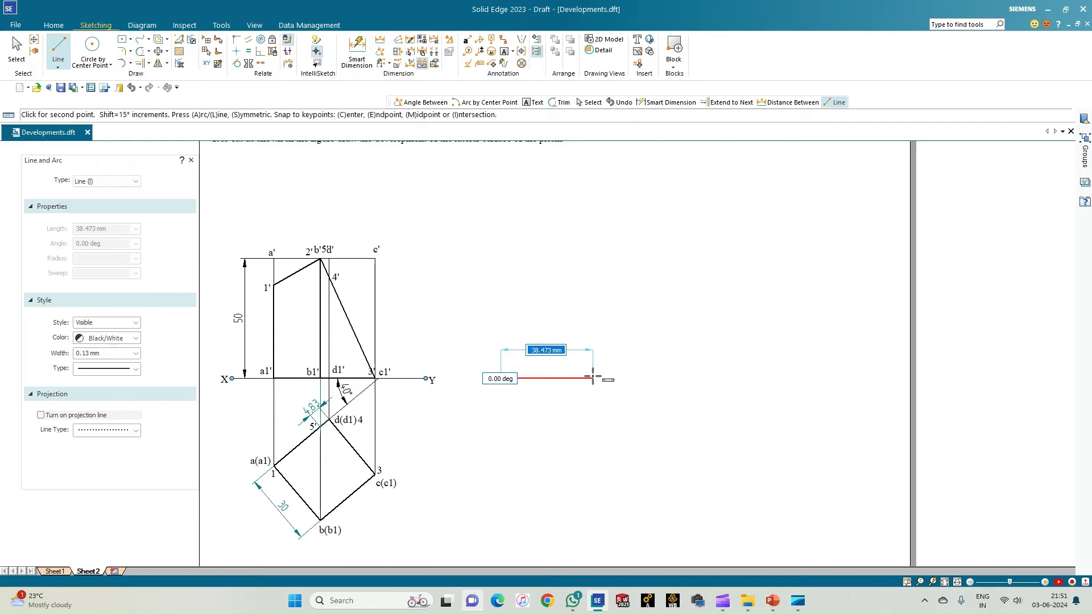
type("30")
key("Tab")
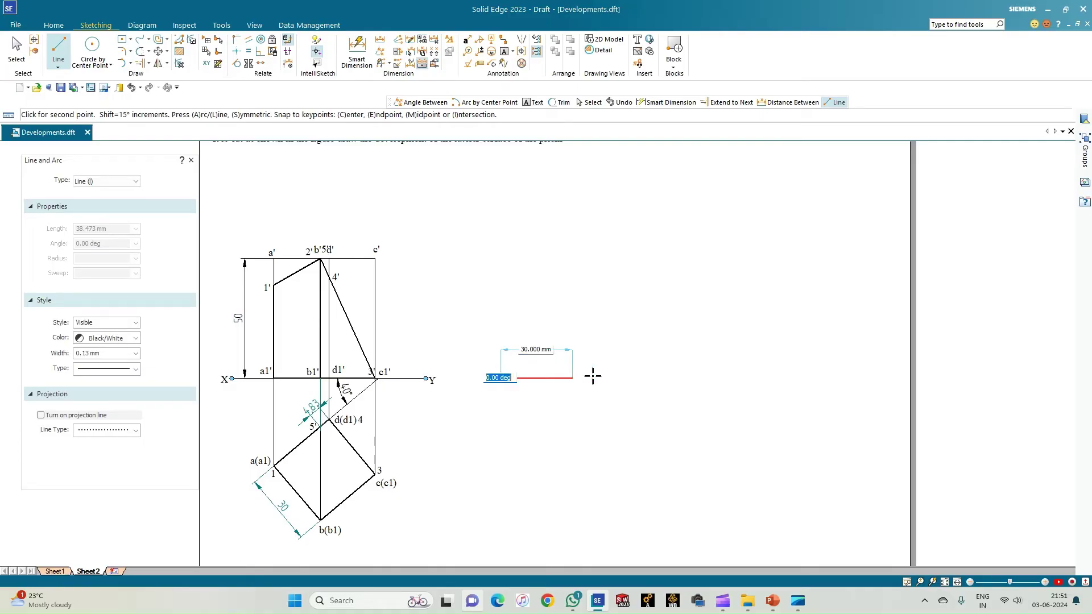
key("Escape")
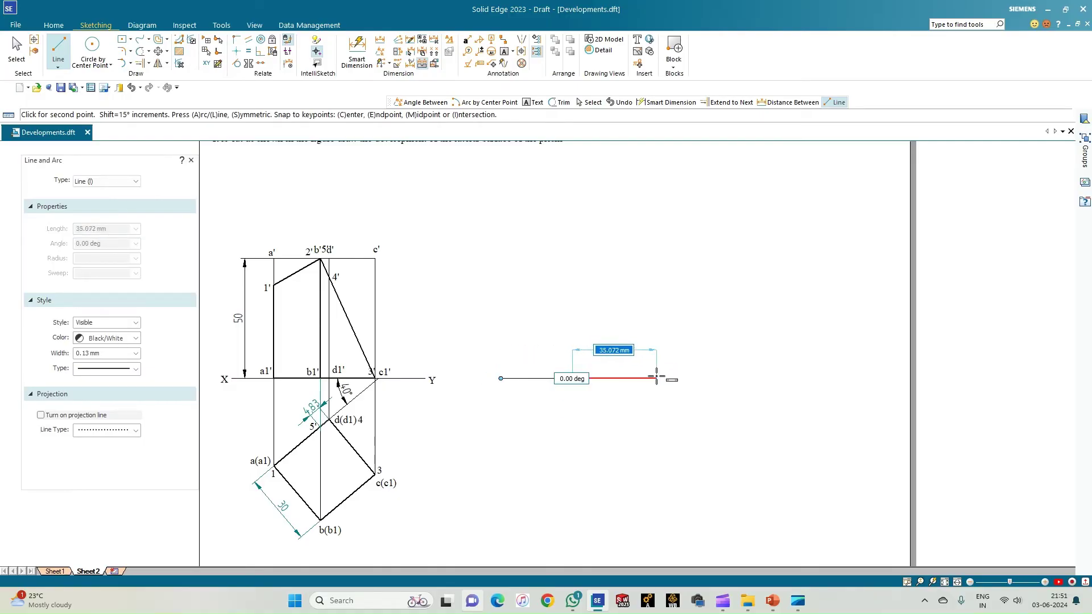
type("30")
key("Tab")
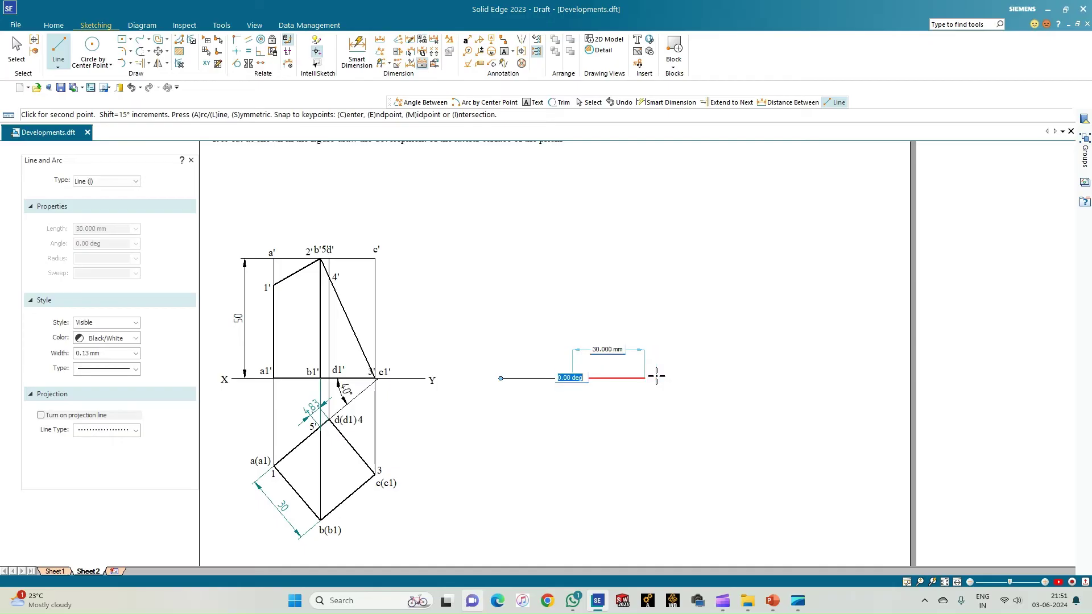
Step: Extend the baseline with further 30 mm segments at 0°
left_click(657, 377)
type("30")
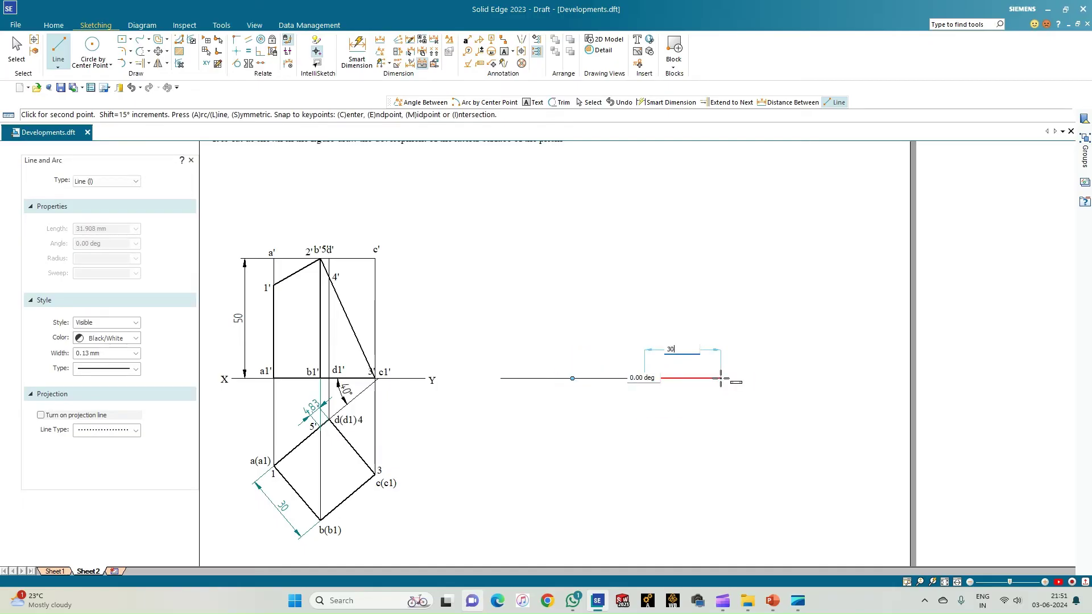
key("Tab")
left_click(721, 378)
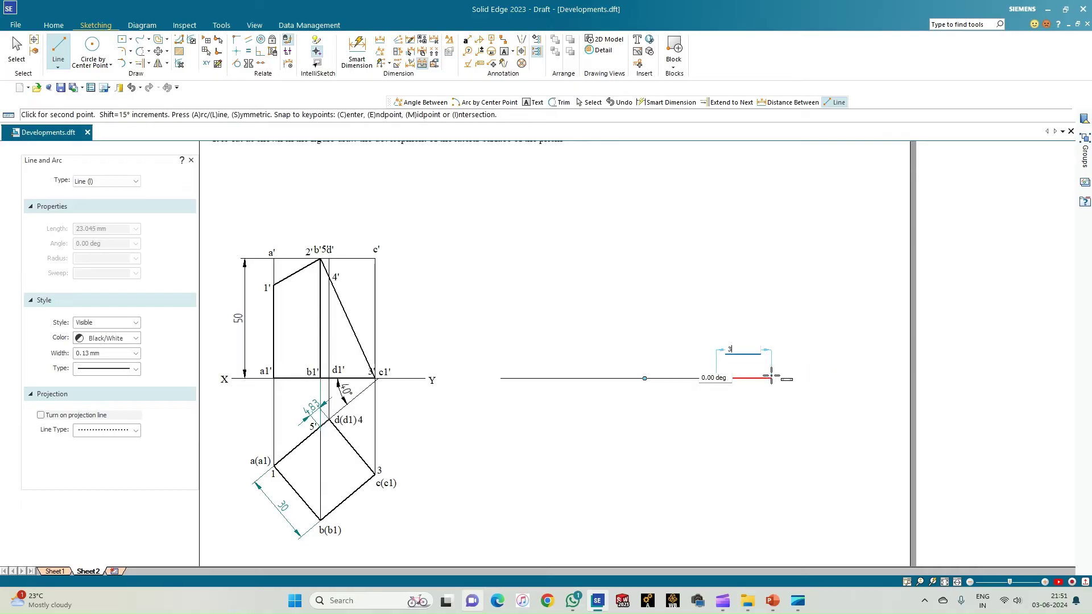
key("Tab")
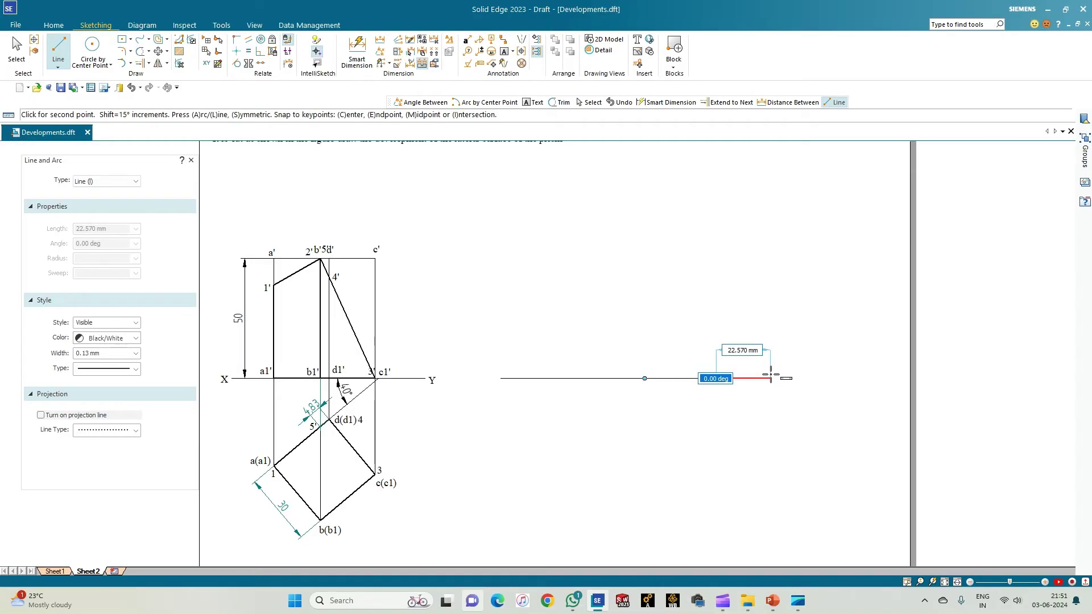
key("Tab")
type("30")
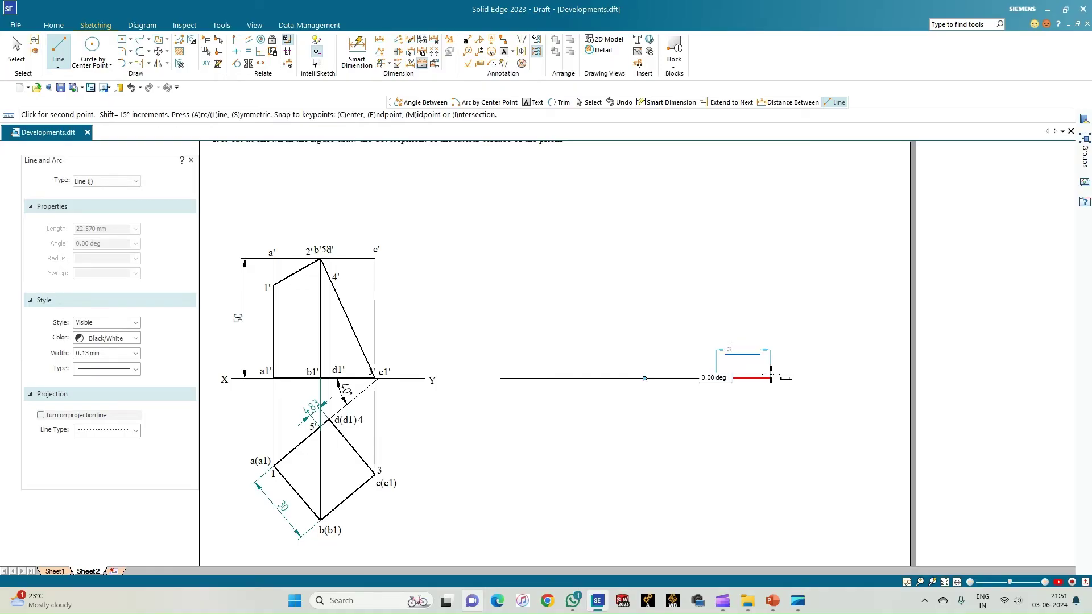
key("Tab")
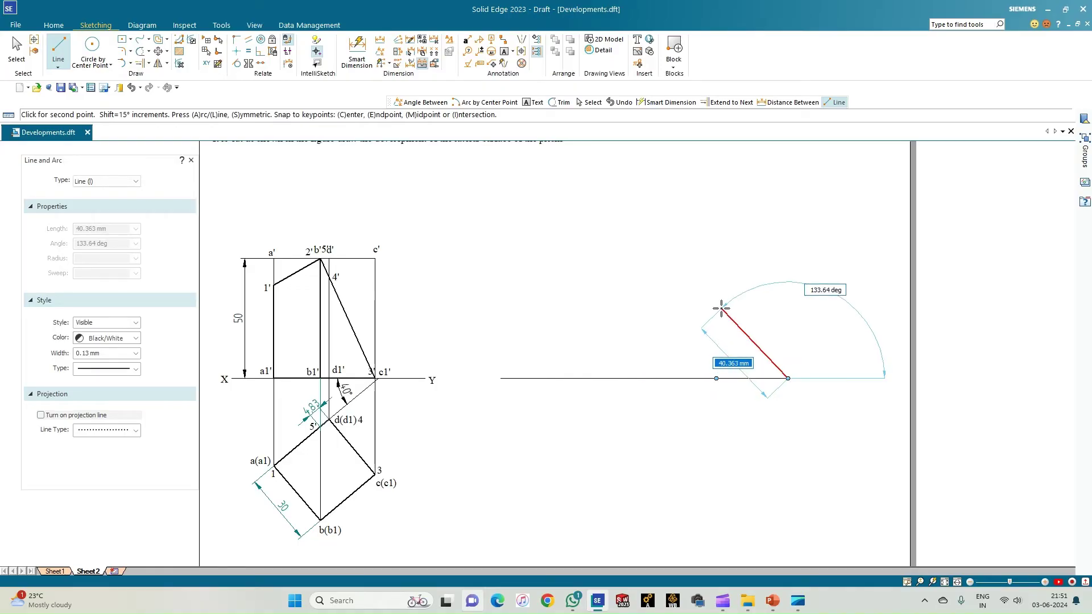
Step: Close the baseline into a 120 × 50 mm rectangle with a 50 mm left edge and four top segments
key("Return")
left_click(501, 378)
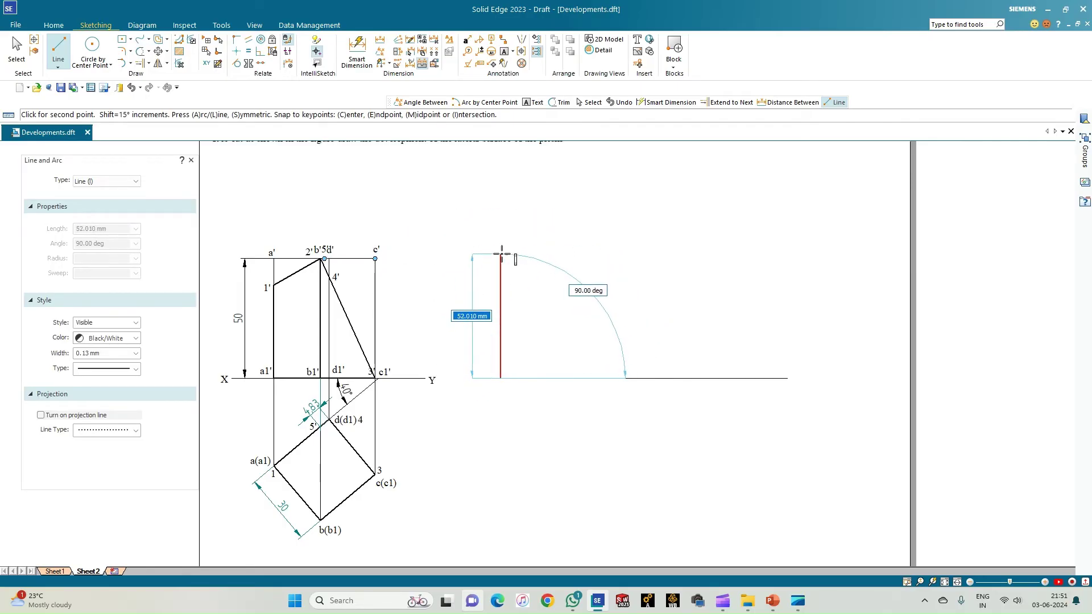
type("50")
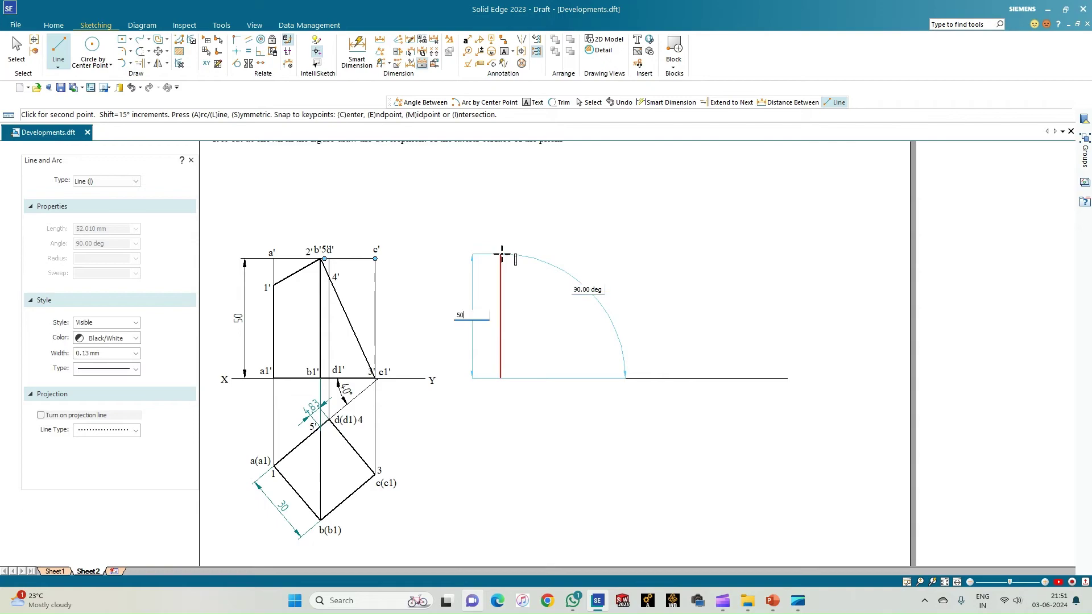
key("Tab")
key("Return")
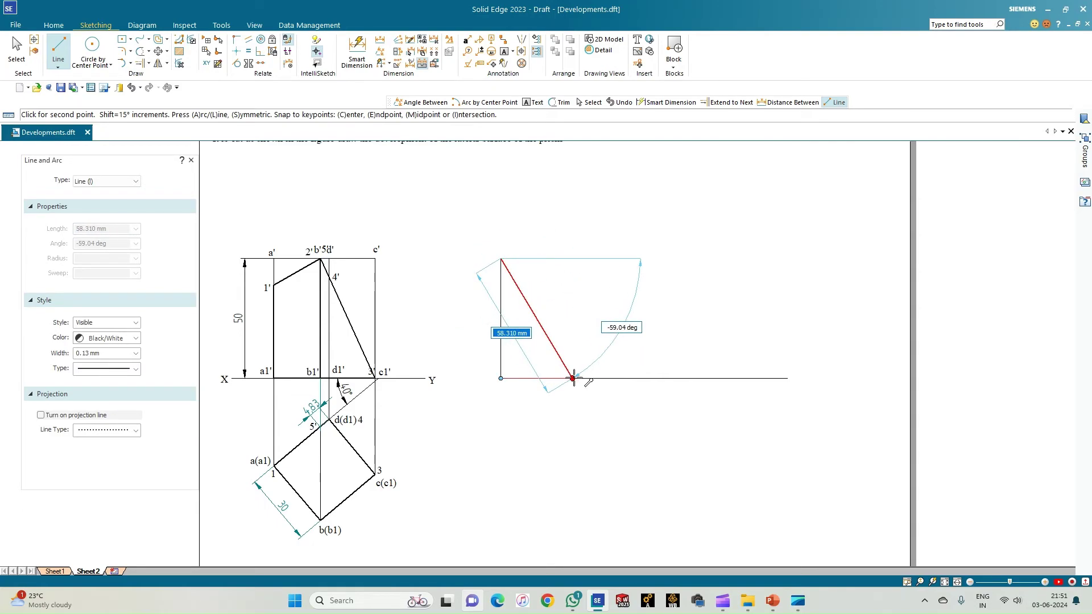
left_click(569, 259)
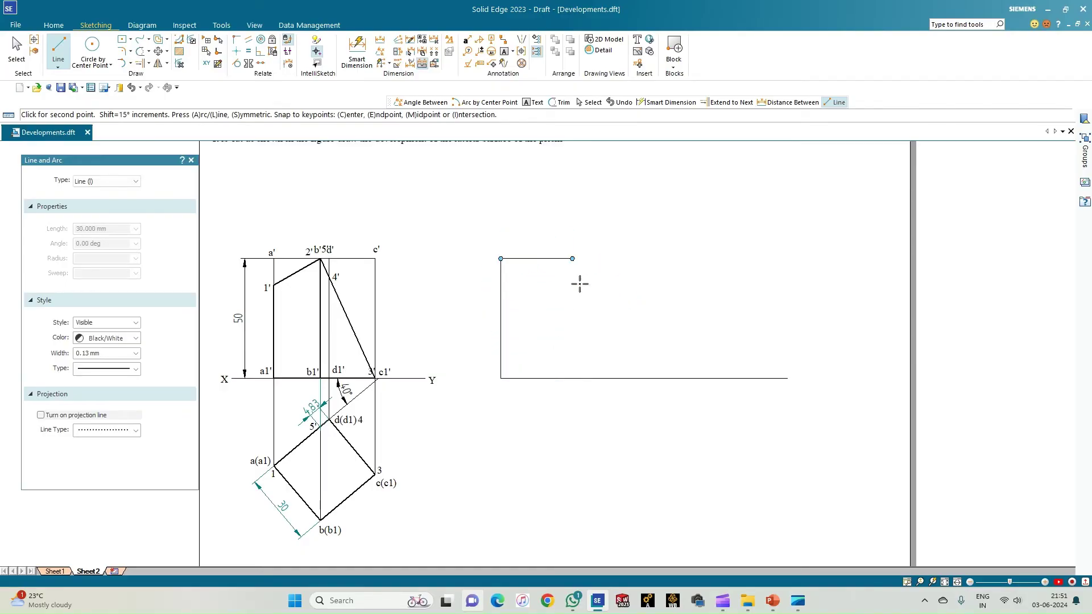
left_click(645, 259)
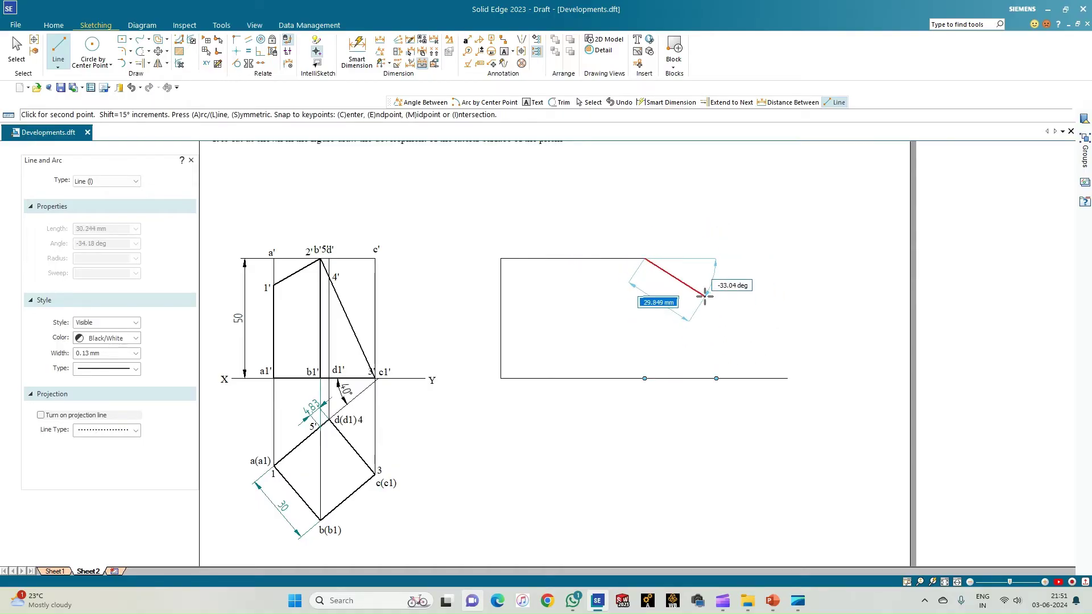
left_click(716, 258)
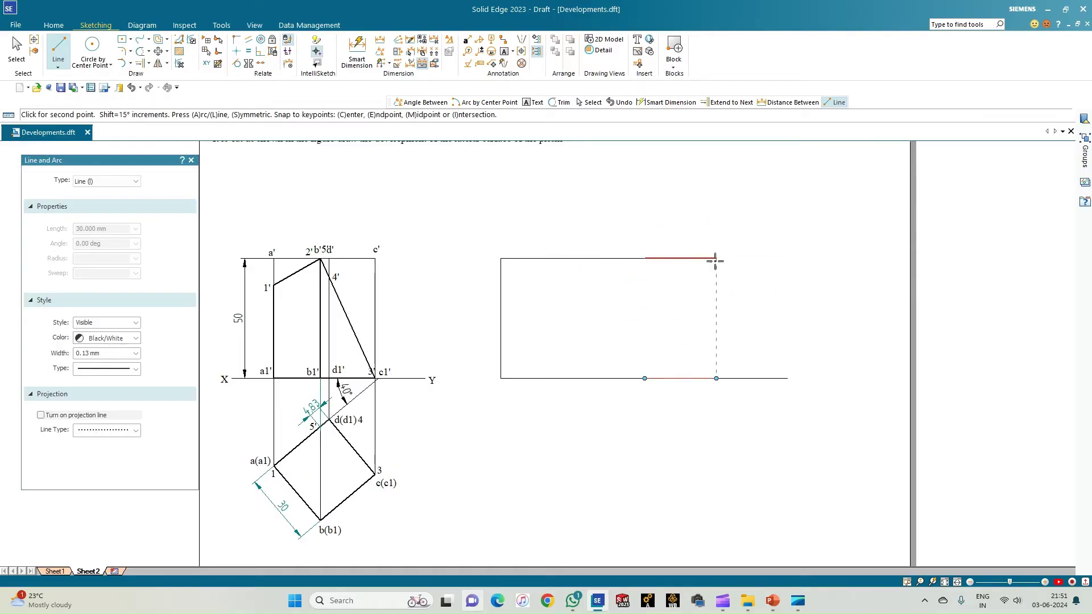
left_click(789, 258)
left_click(788, 378)
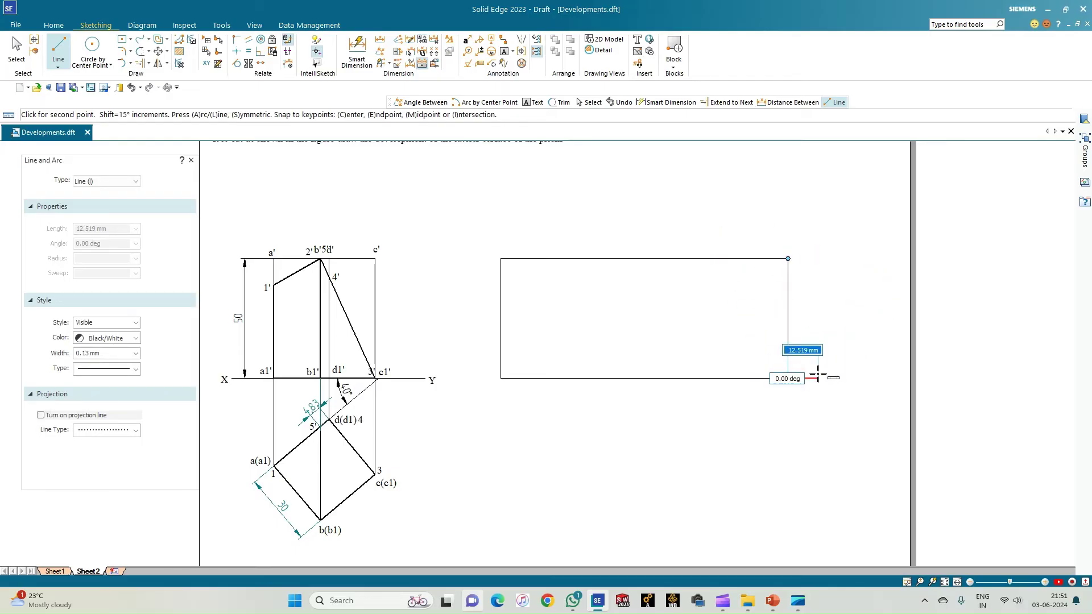
Step: Draw three vertical fold lines dividing the rectangle into four 30 mm panels
left_click(716, 378)
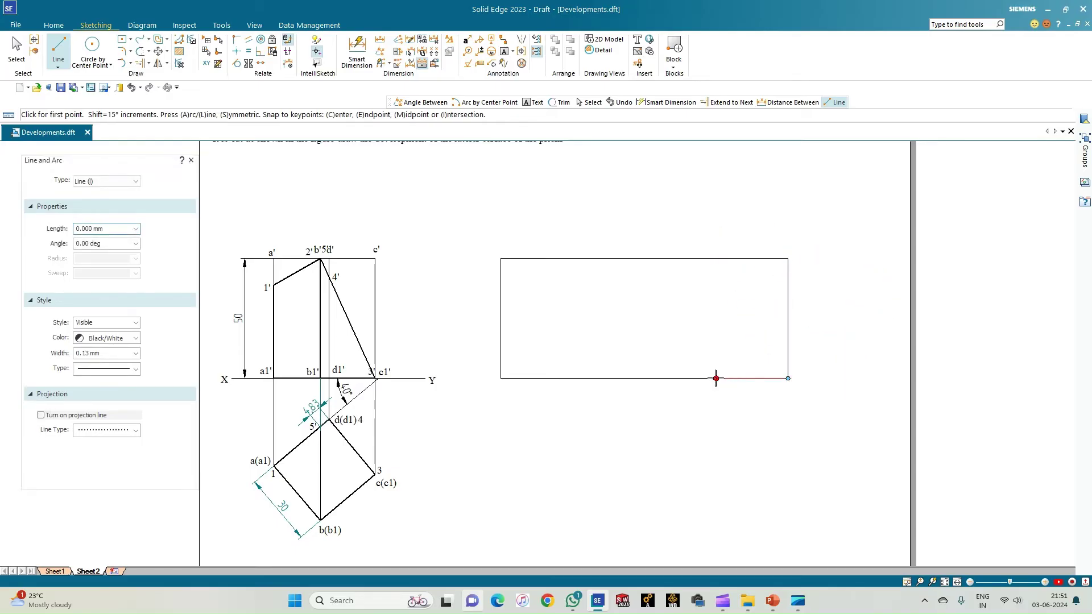
left_click(716, 259)
left_click(644, 259)
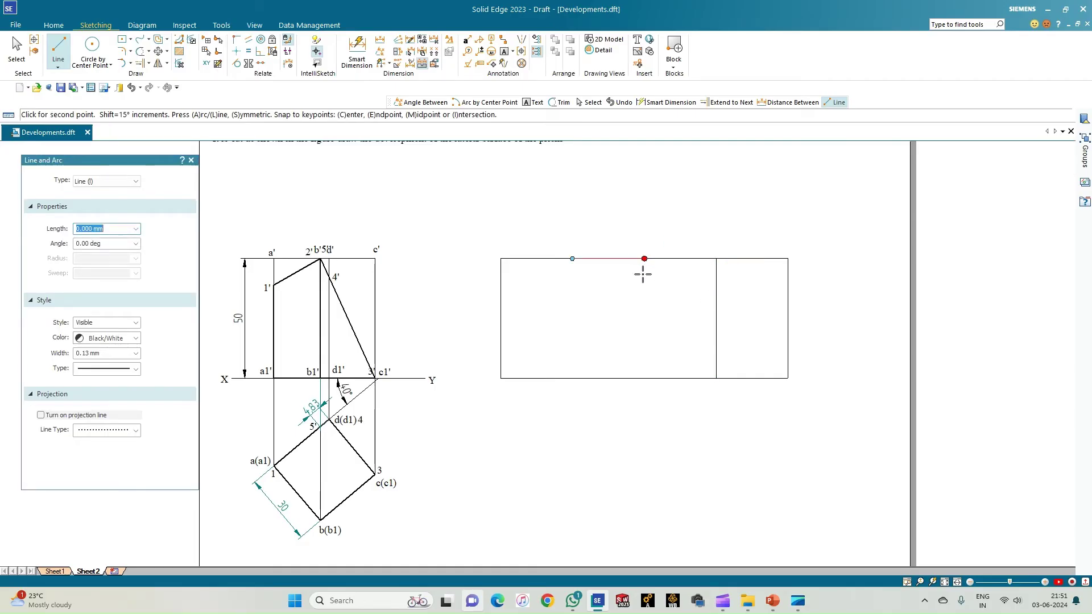
left_click(645, 378)
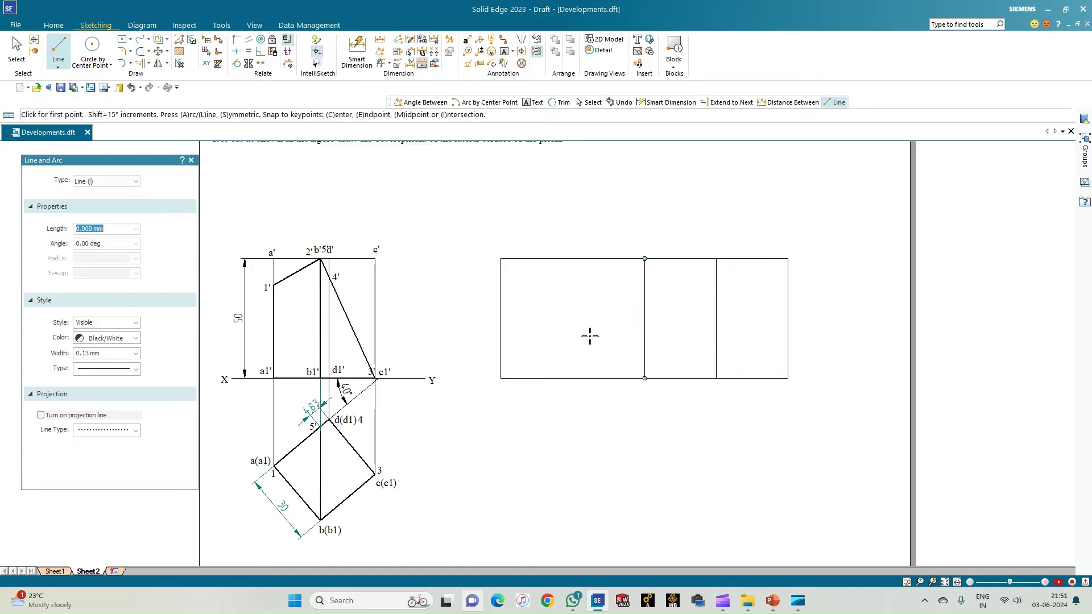
left_click(573, 259)
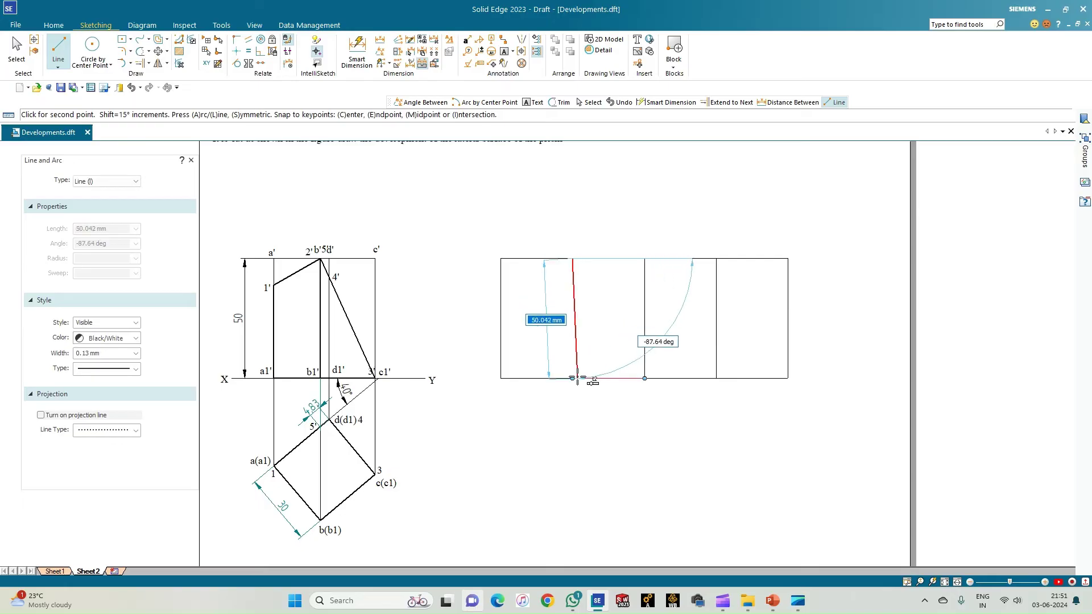
left_click(573, 378)
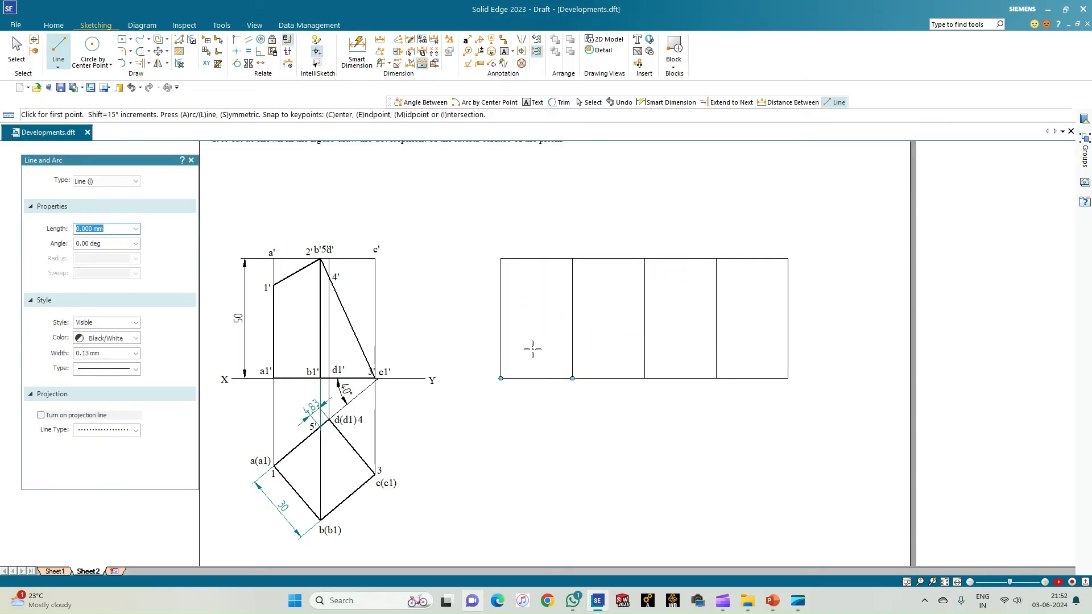
Step: Dimension the first panel's width as 30 below it and the rectangle's height as 50 on the right
left_click(359, 57)
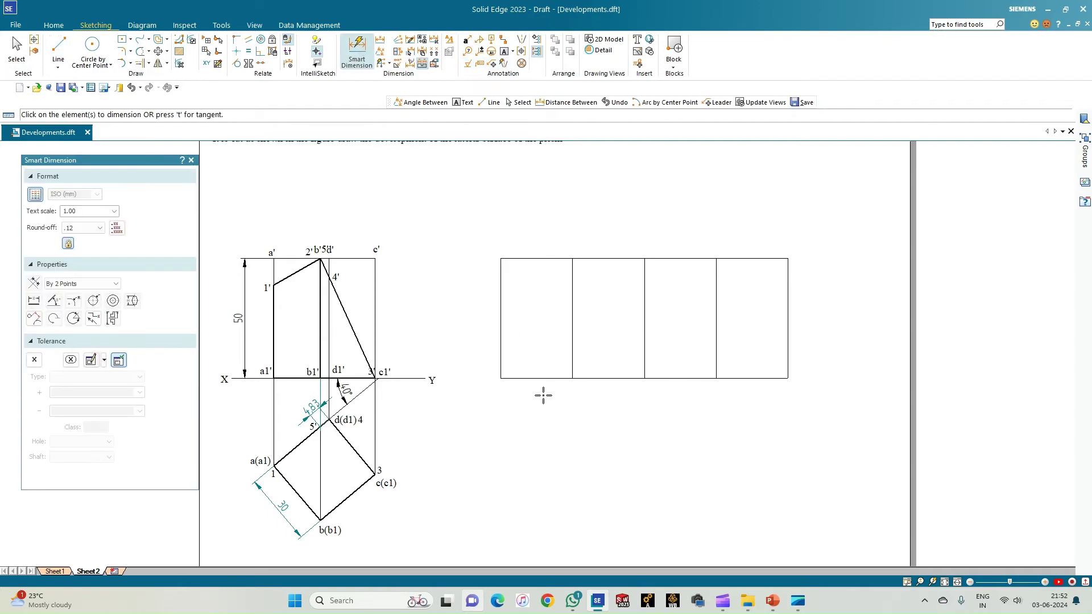
left_click(533, 379)
left_click(519, 396)
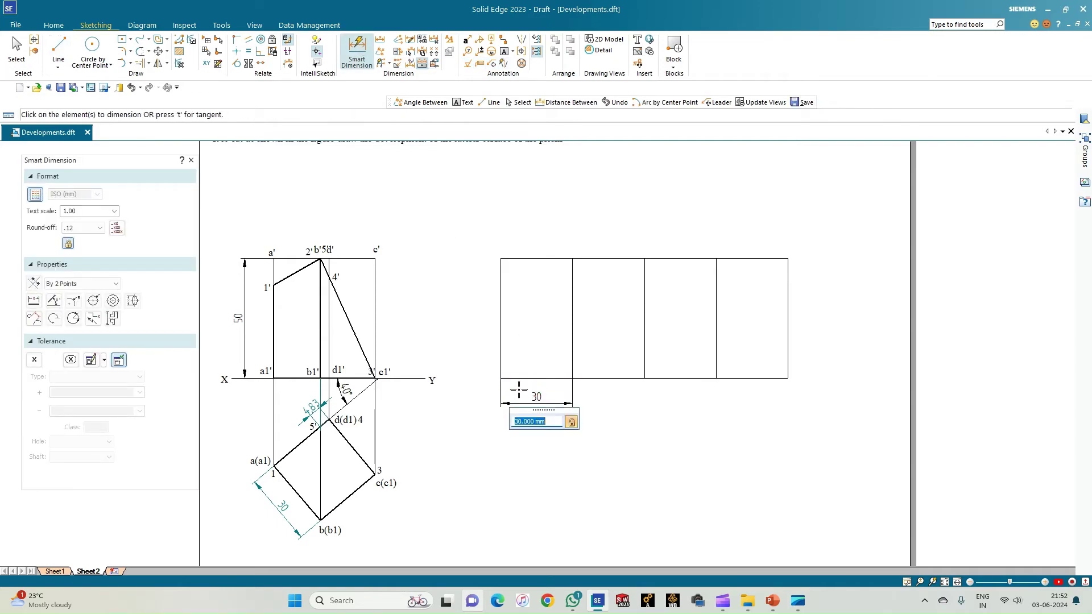
left_click(501, 307)
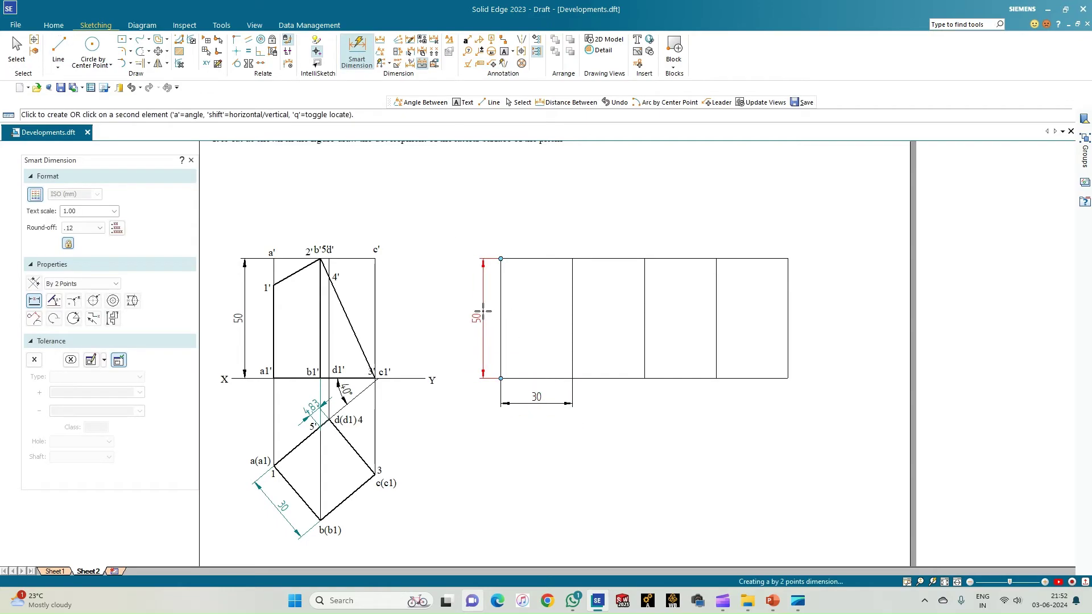
right_click(847, 318)
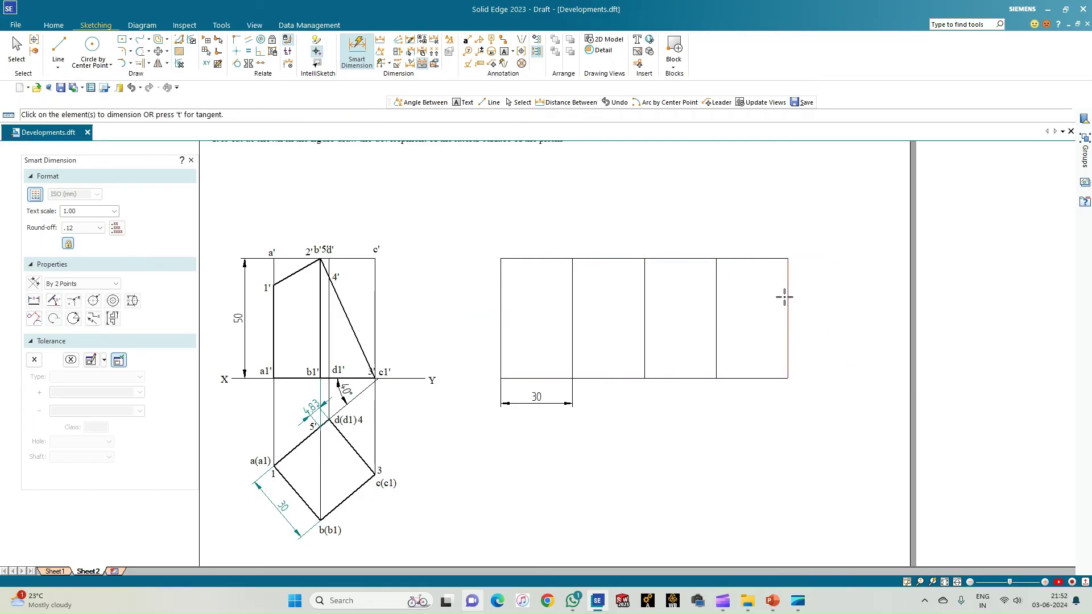
left_click(784, 297)
left_click(835, 309)
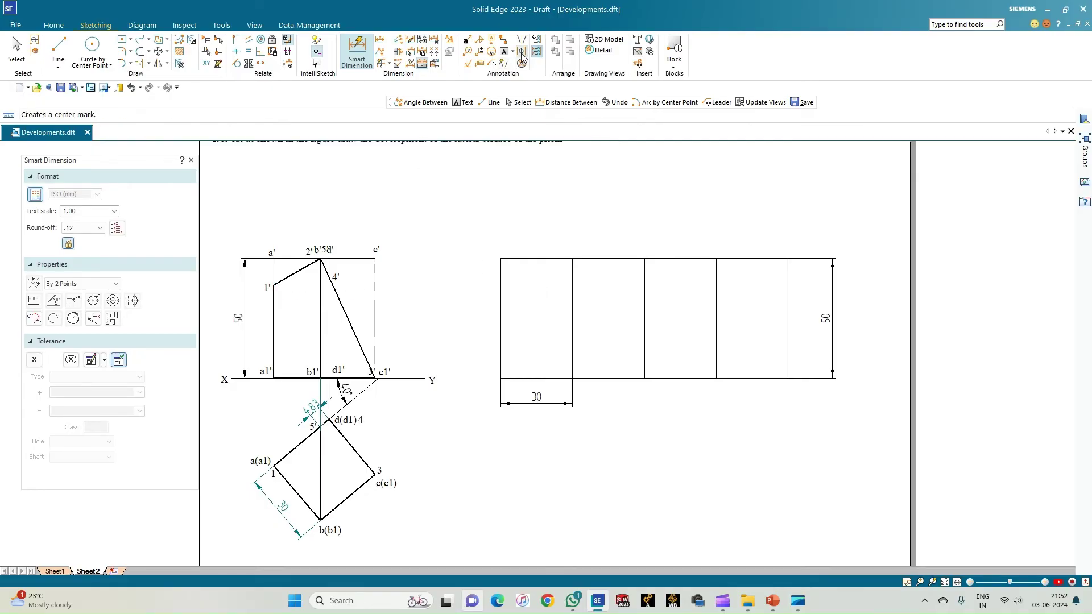
Step: Label the left edge A/A1 and the second fold line B above and B1 below
left_click(503, 51)
left_click(493, 382)
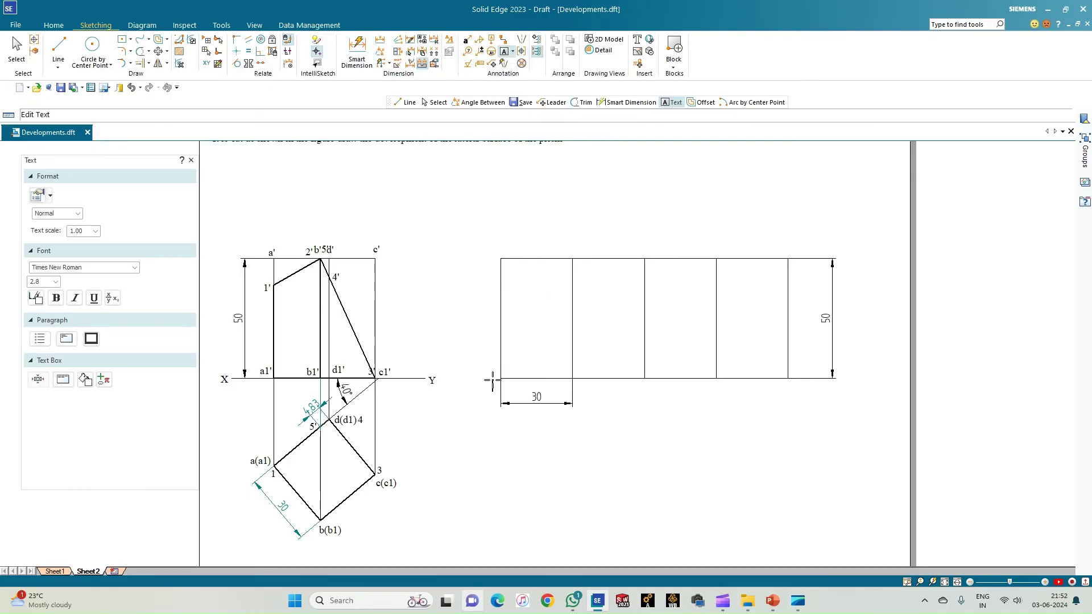
type("a1")
key("BackSpace")
key("BackSpace")
left_click(496, 242)
left_click(582, 371)
type("B")
left_click(574, 228)
type("B")
Step: Label the remaining fold lines C/C1, D/D1 and the closing edge A/A1
left_click(643, 385)
type("C1")
left_click(645, 238)
type("C")
left_click(713, 380)
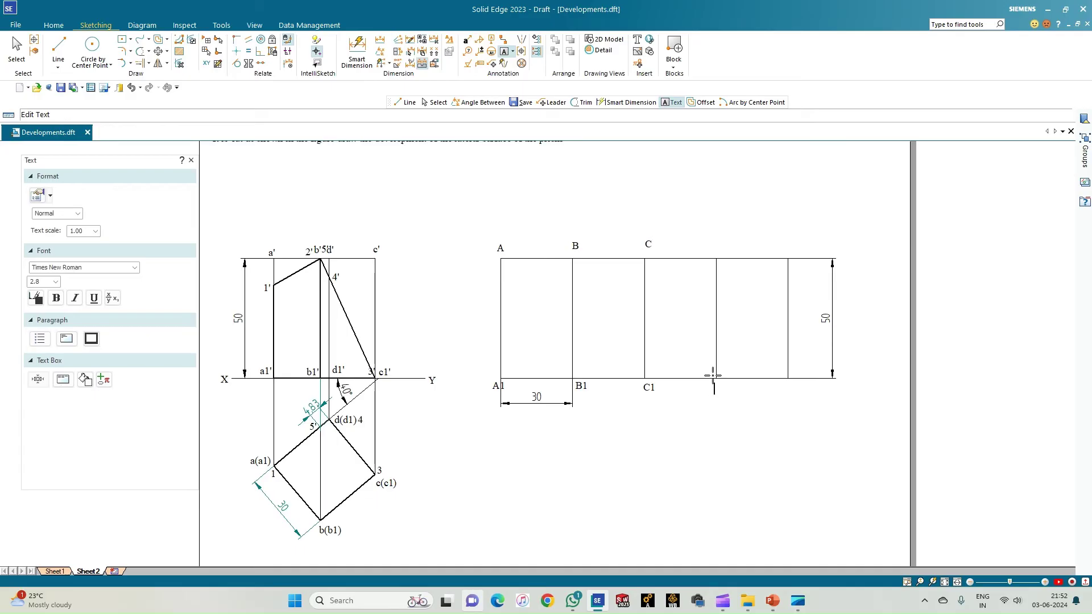
left_click(712, 240)
type("D1")
left_click(786, 239)
type("A1")
key("Escape")
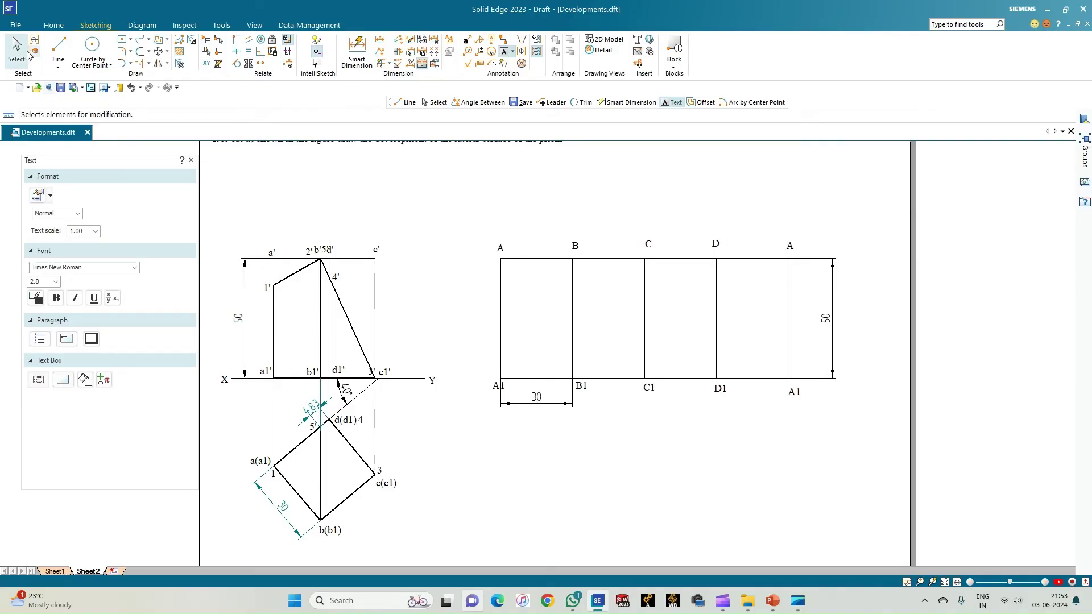
Step: Select the bottom-left A1 label to check its placement, then clear the selection
left_click(493, 388)
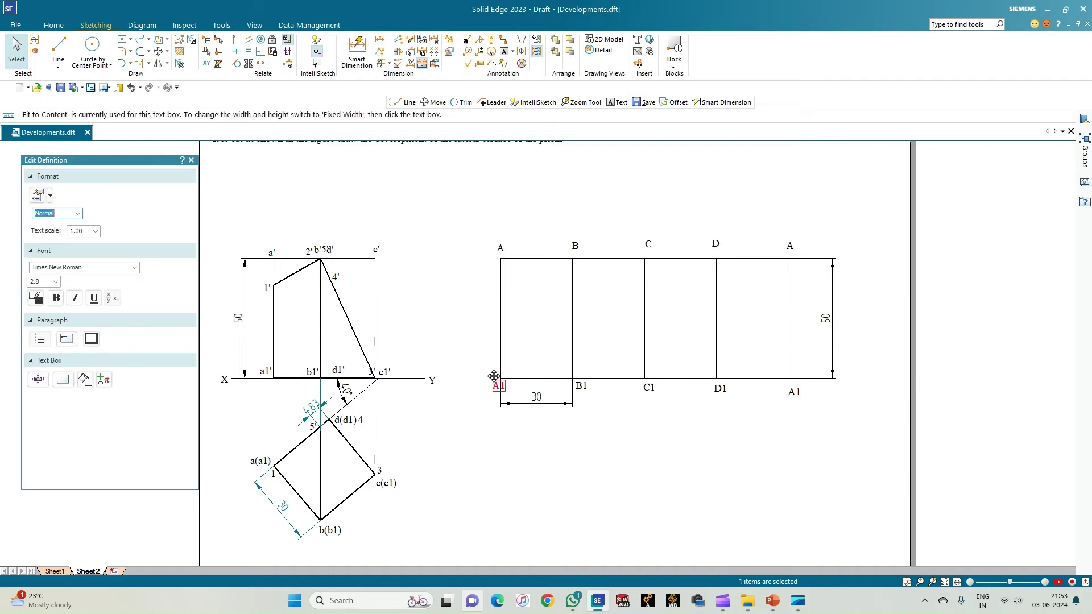
left_click(477, 346)
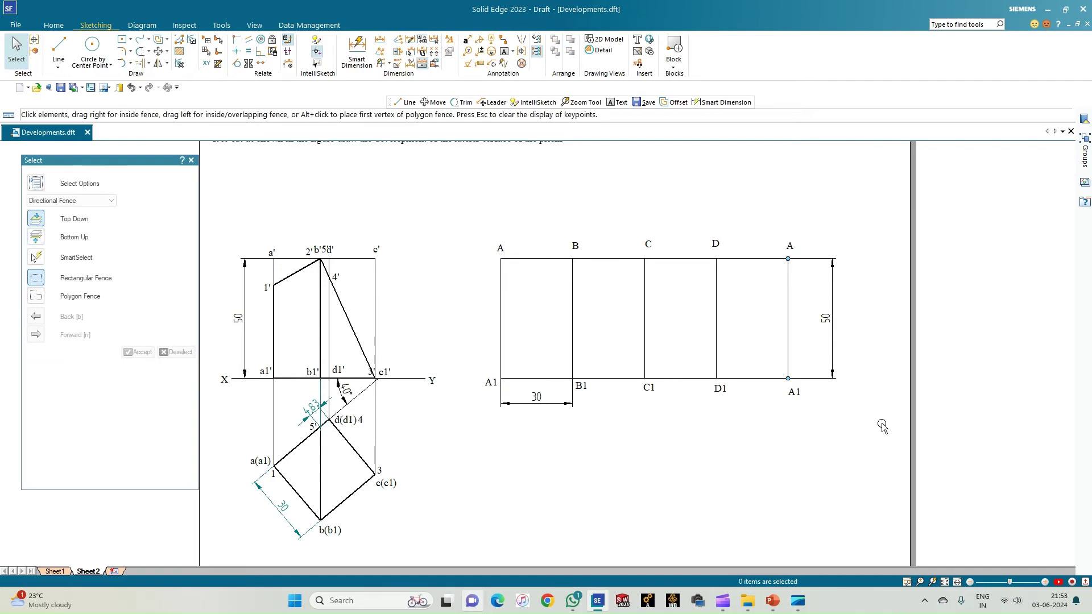
left_click(73, 55)
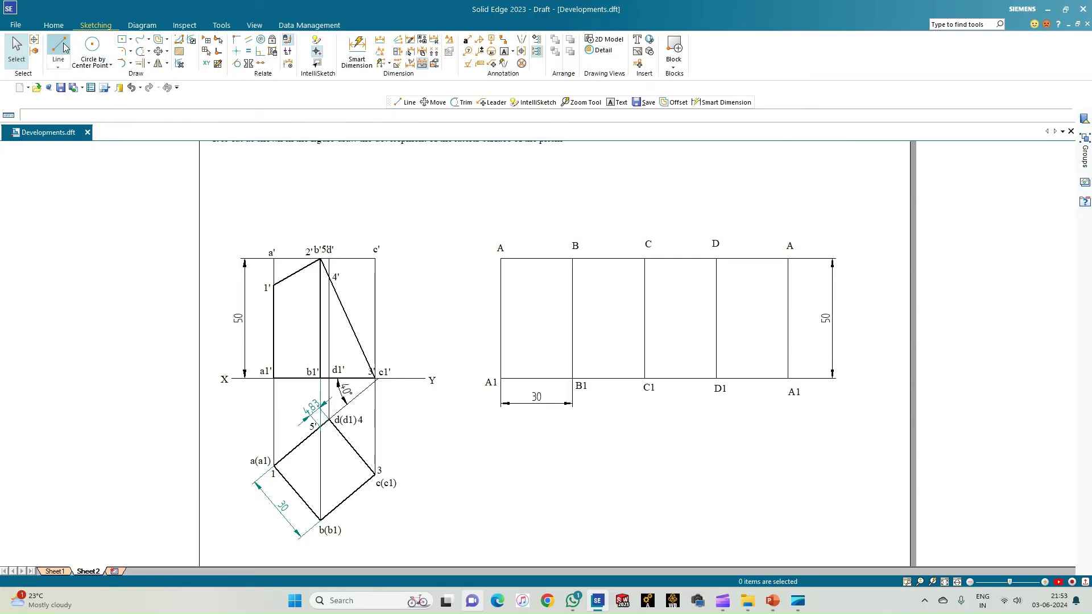
left_click(273, 285)
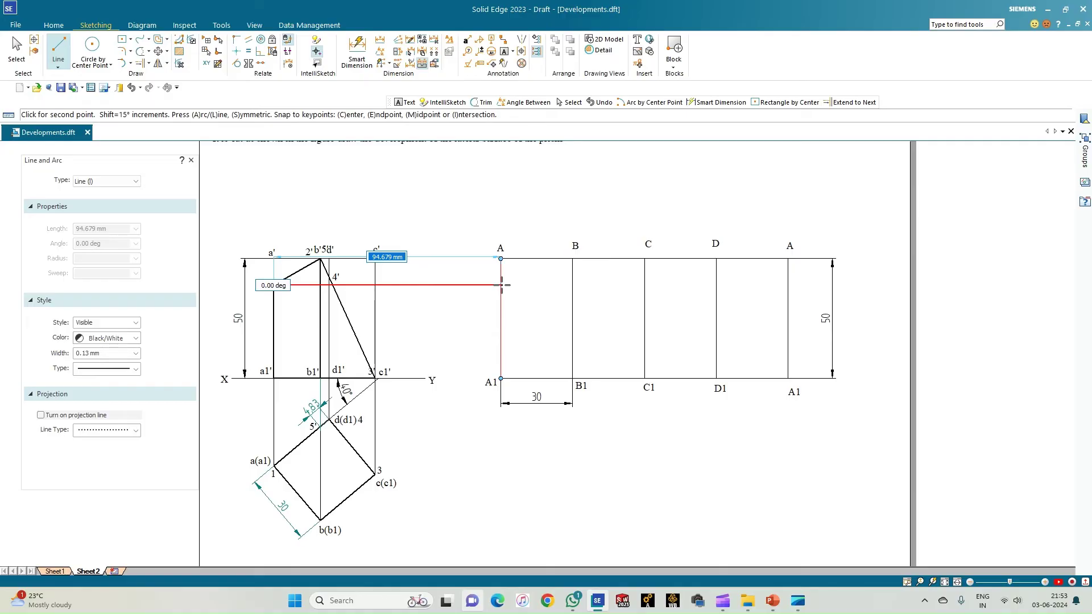
Step: Draw horizontal projectors from 1' to the closing A line, 2' to B and c1' to C1
left_click(788, 284)
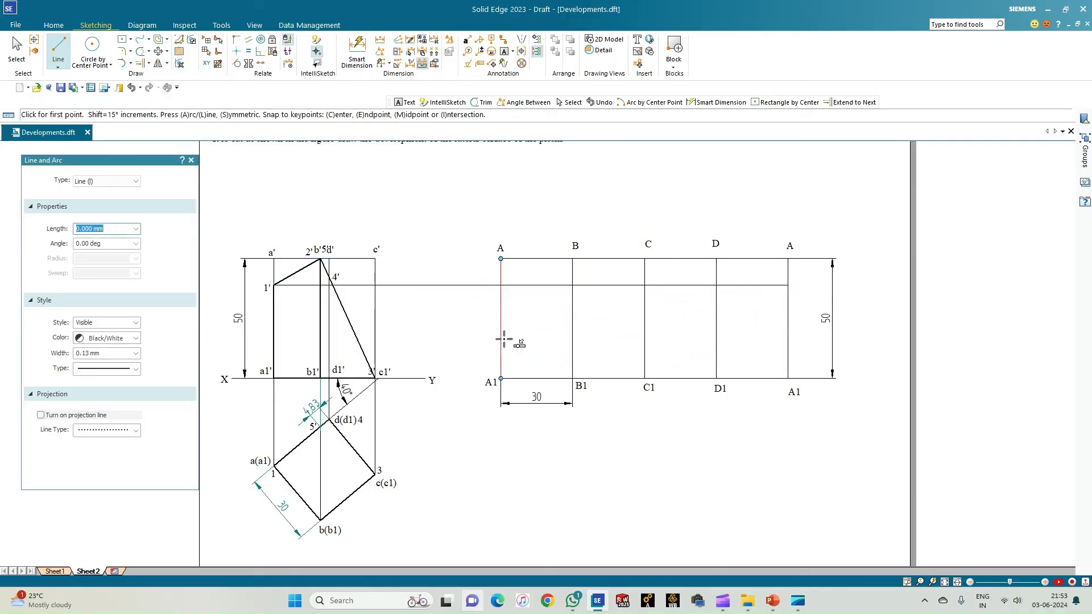
left_click(320, 258)
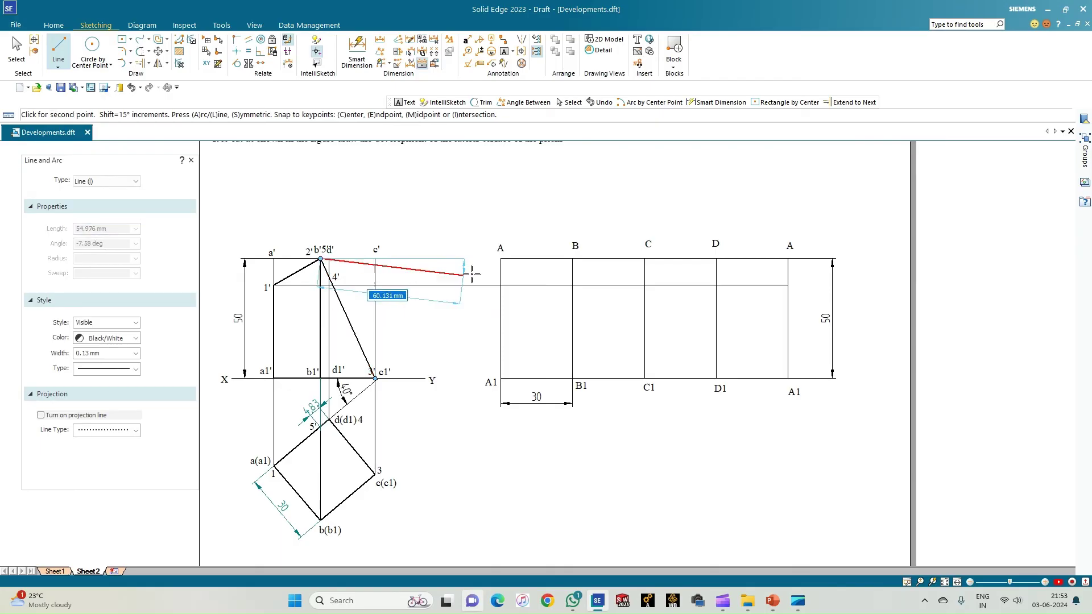
left_click(572, 258)
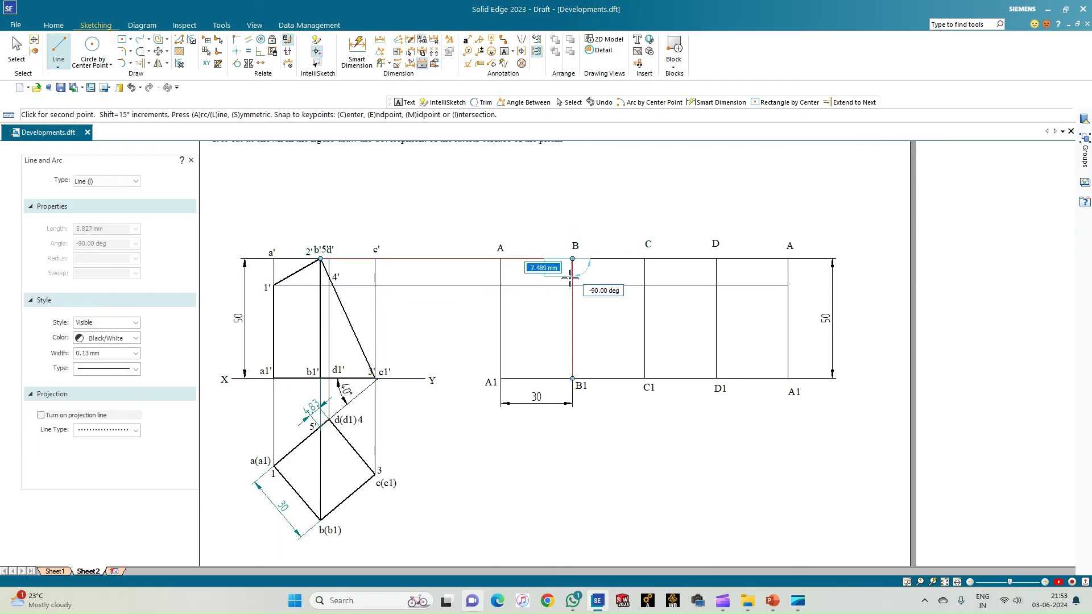
right_click(481, 352)
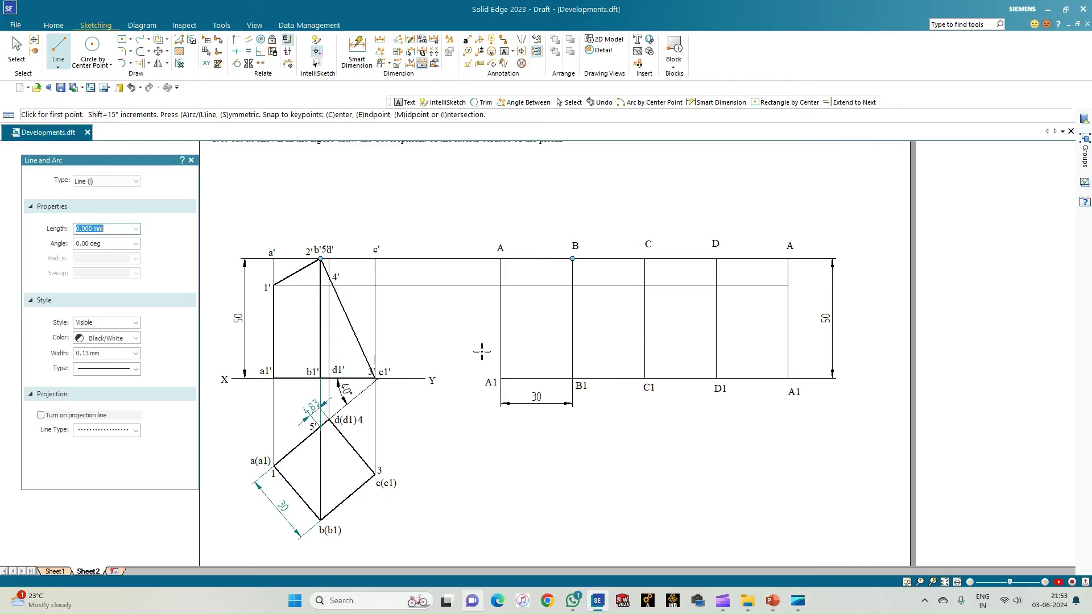
left_click(375, 379)
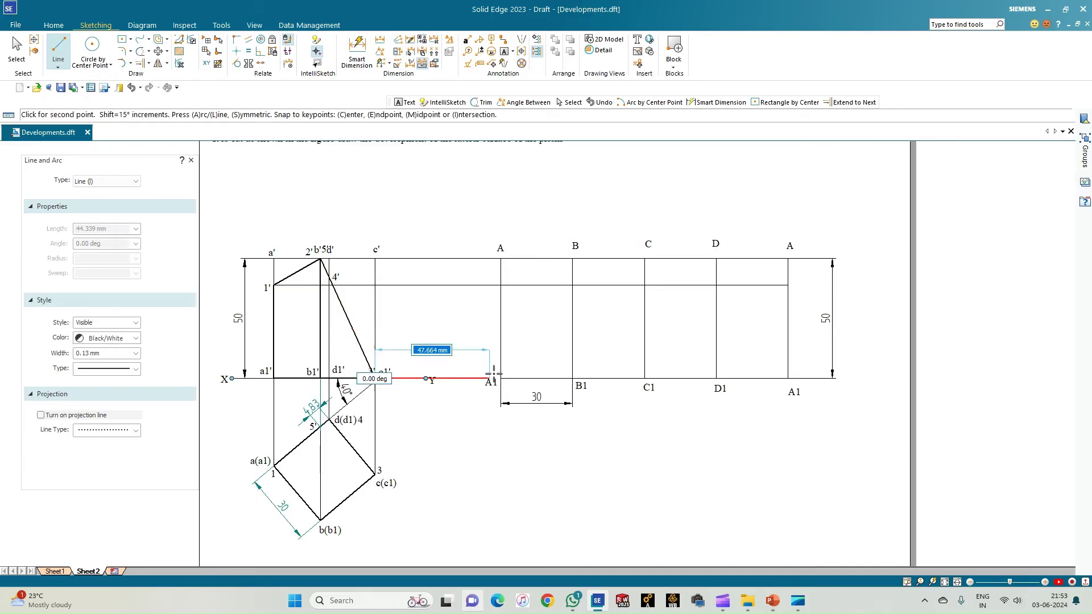
left_click(645, 379)
right_click(619, 341)
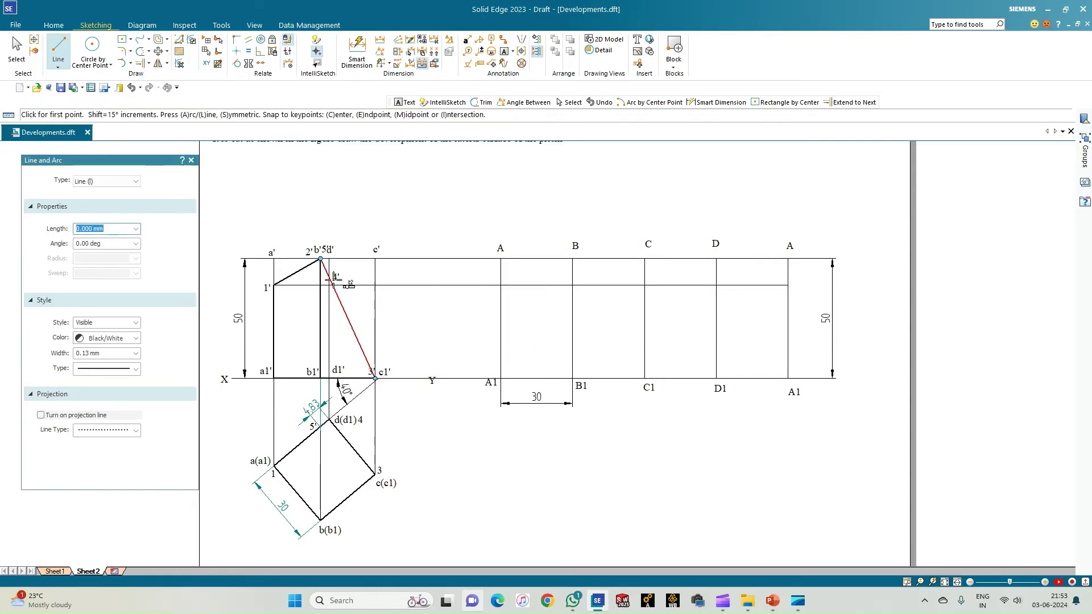
Step: Draw the horizontal projector from 4' across to fold line D
scroll(334, 279, "up", 5)
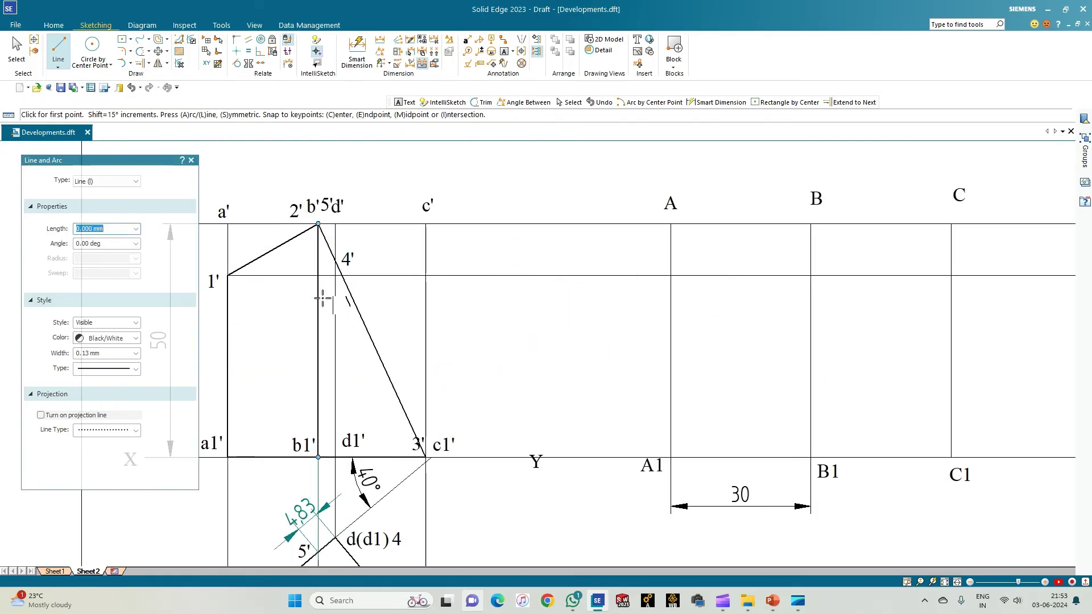
left_click(339, 254)
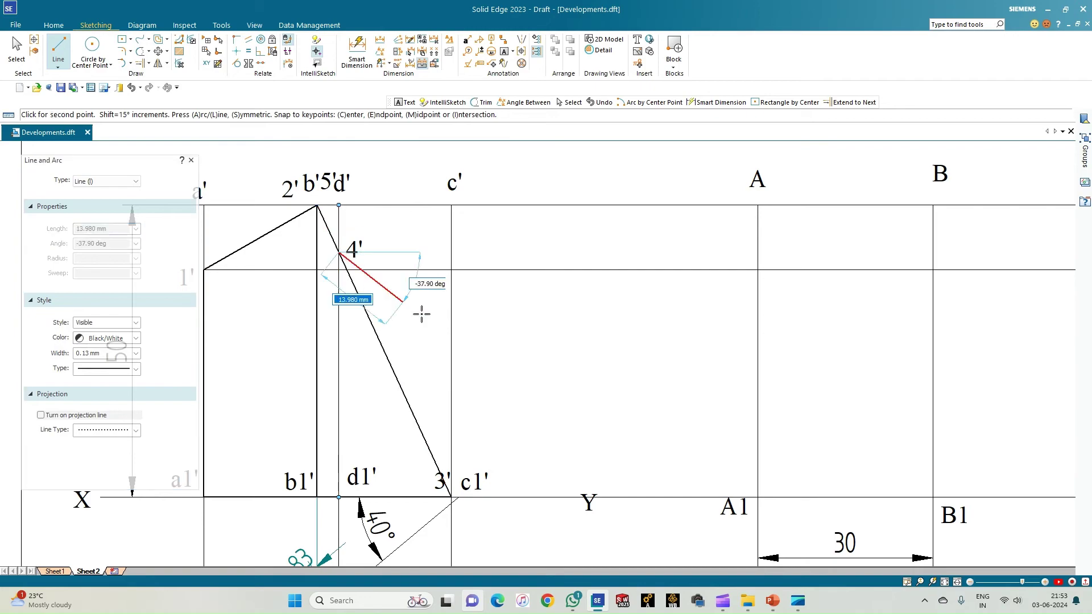
scroll(419, 309, "down", 3)
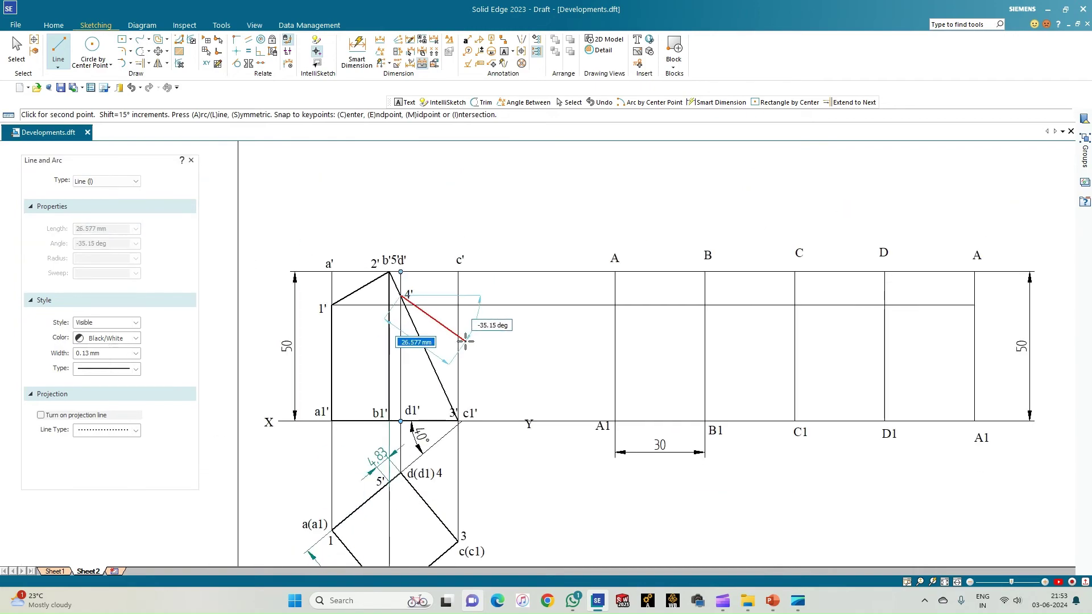
left_click(884, 296)
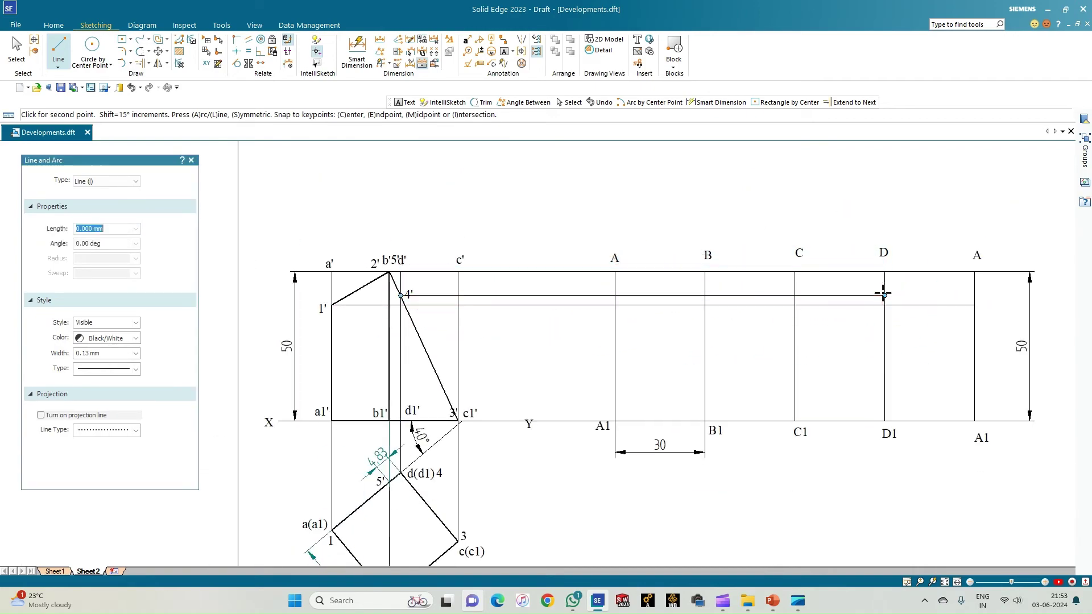
right_click(837, 370)
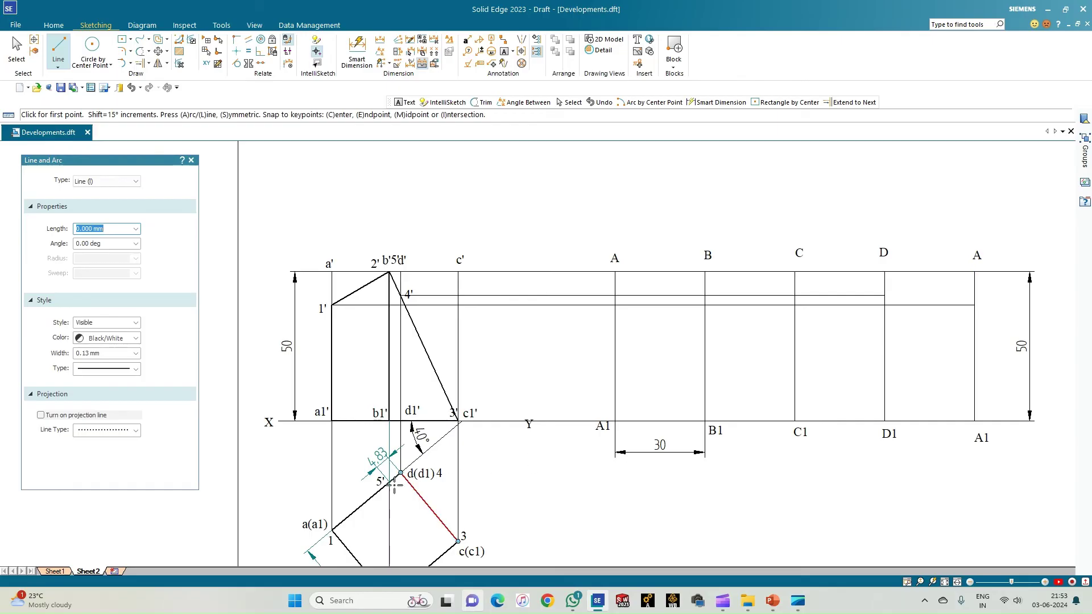
left_click(57, 53)
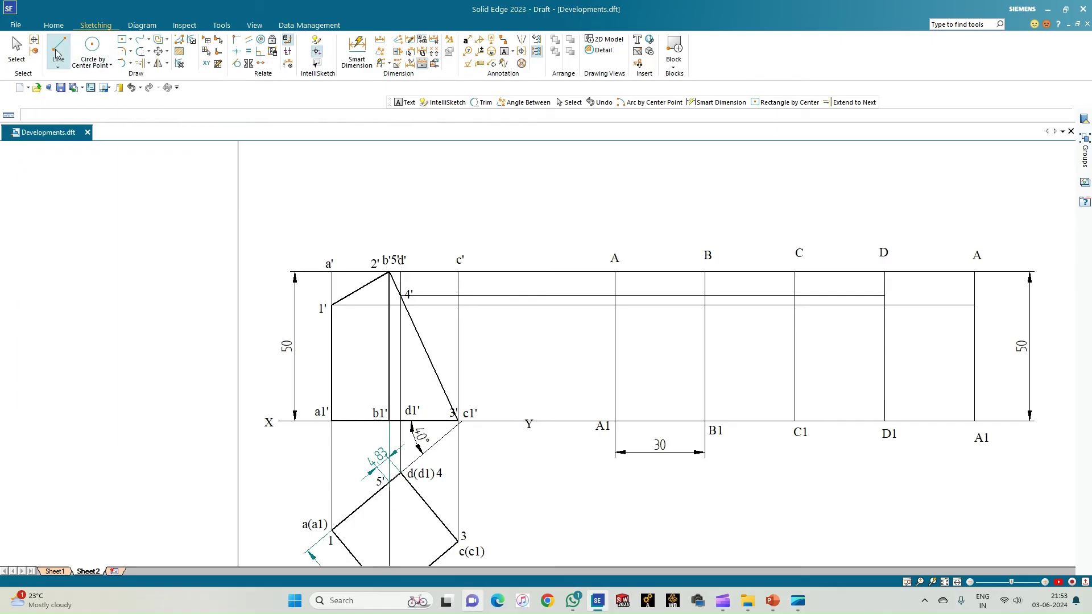
Step: Draw a 4.83 mm line starting at point D along the top line
left_click(885, 272)
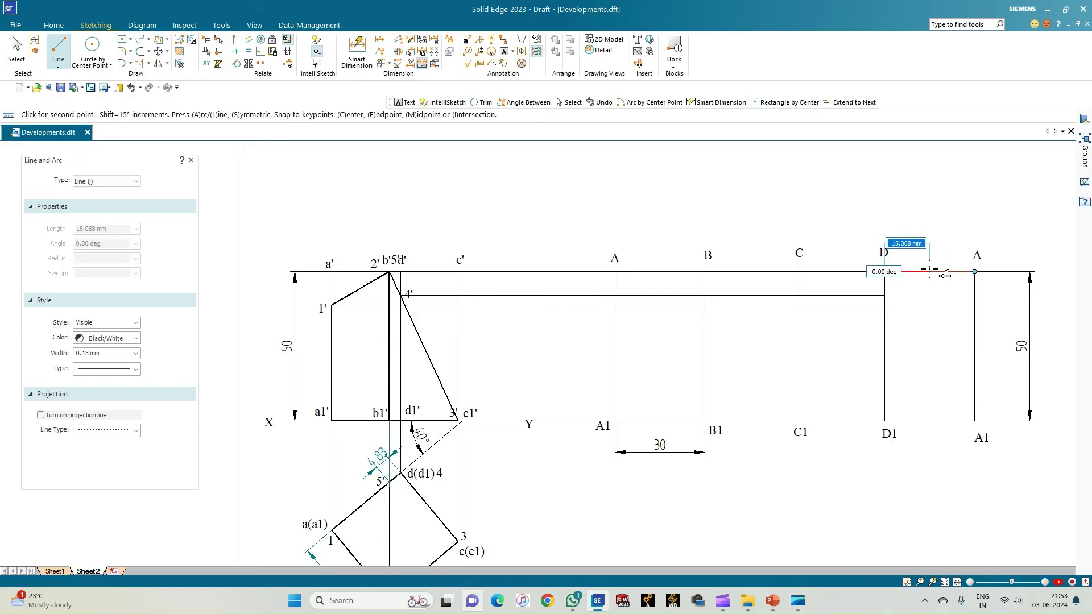
type("4.")
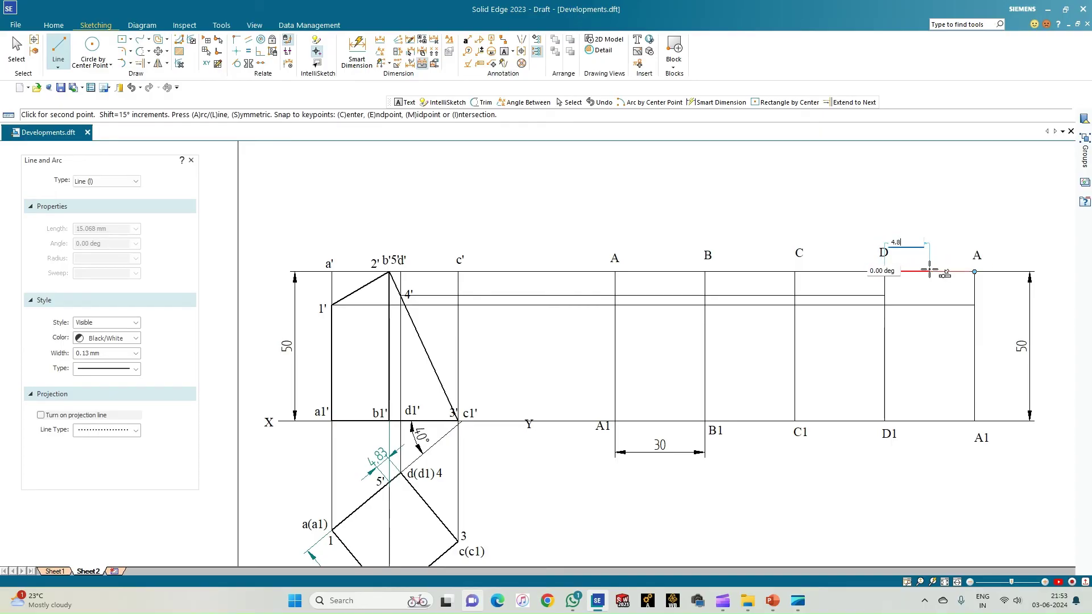
type("83")
key("Return")
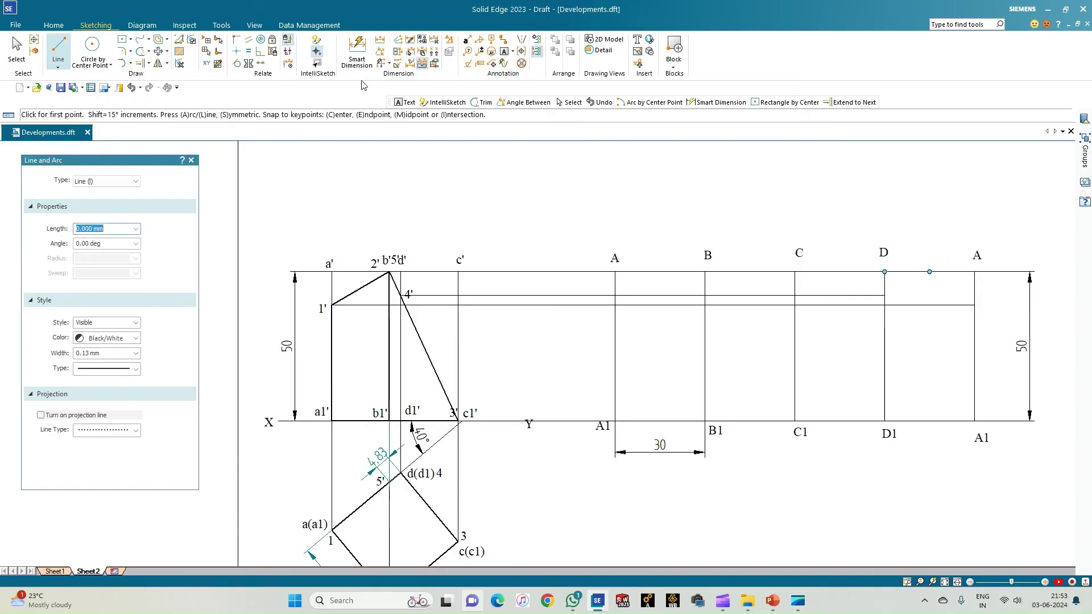
Step: Dimension the short line above it and set its length to 4.83
left_click(367, 52)
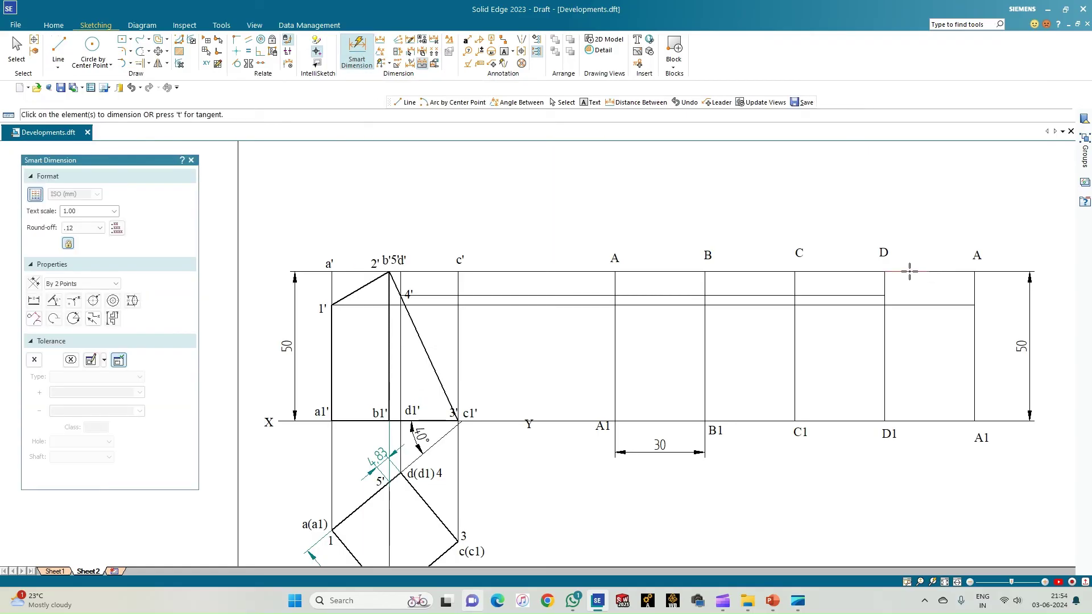
left_click(909, 271)
left_click(928, 254)
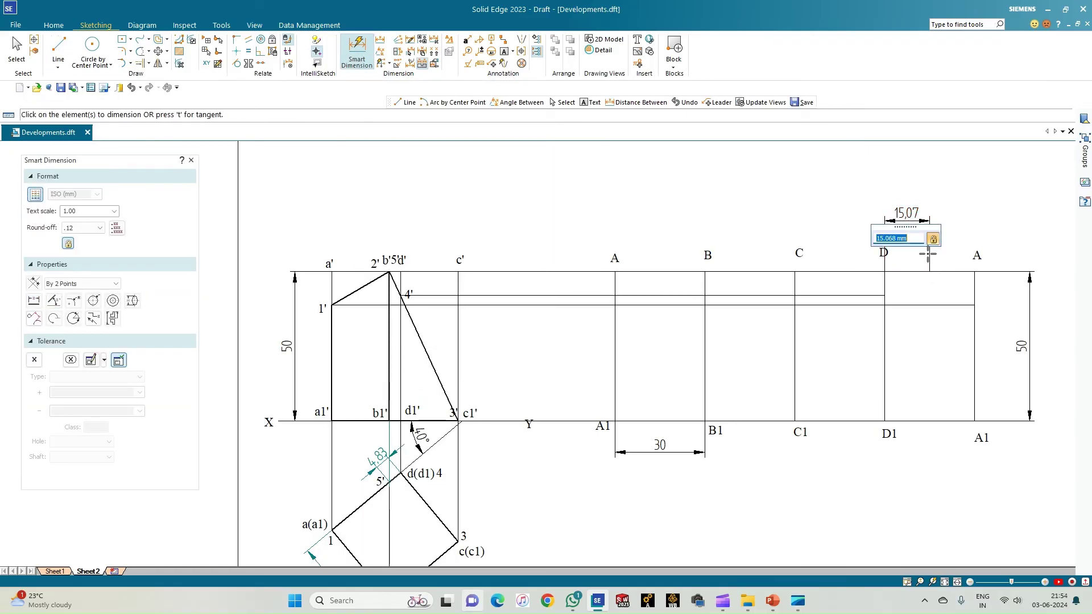
type("4.83")
key("Return")
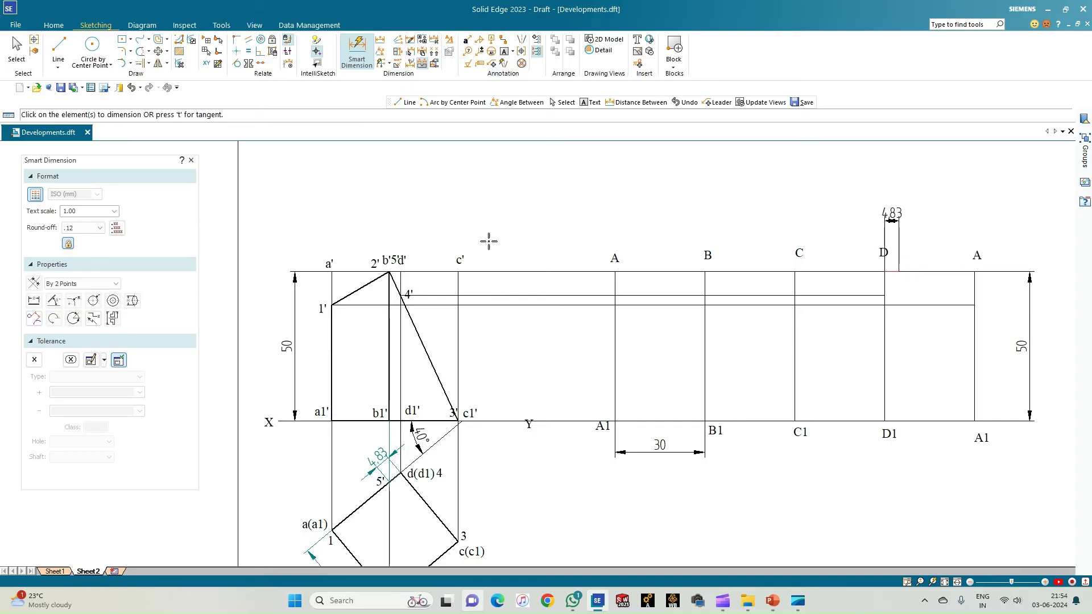
Step: Switch to the Line tool with a 0.50 mm line width
left_click(58, 48)
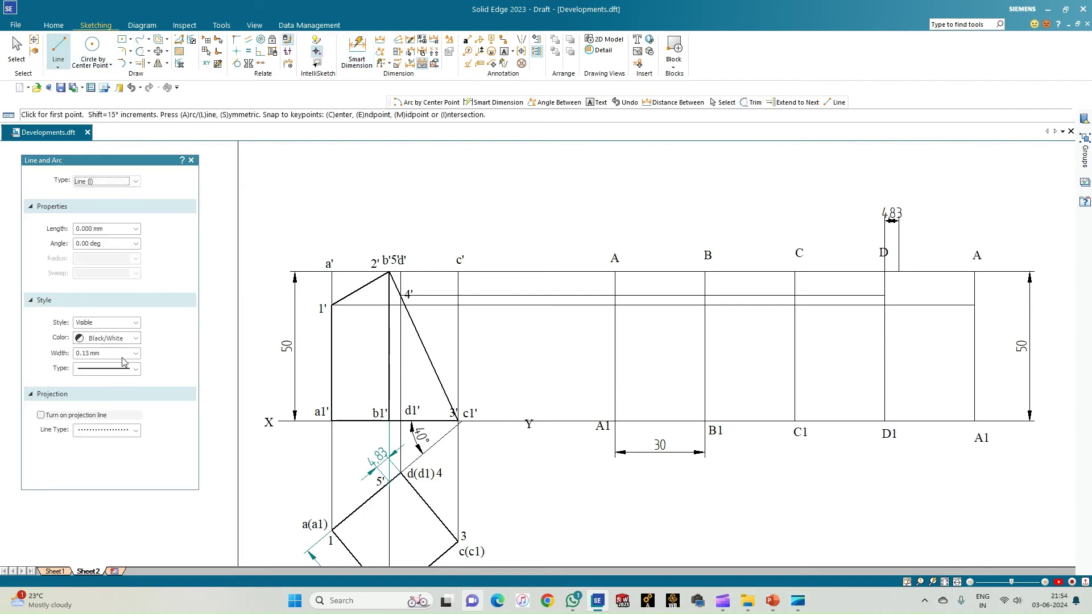
left_click(137, 353)
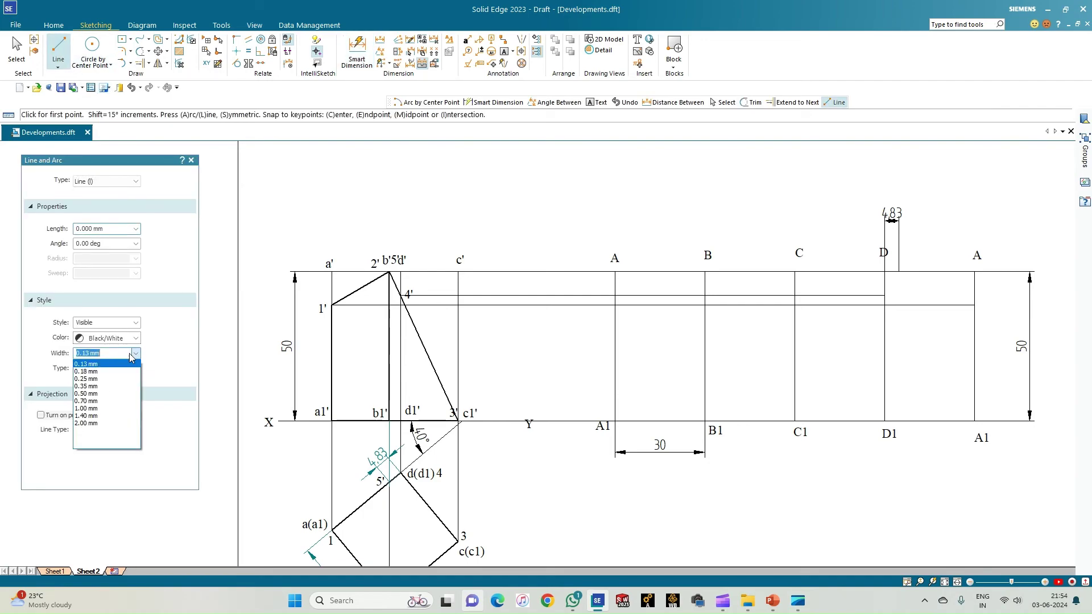
left_click(103, 398)
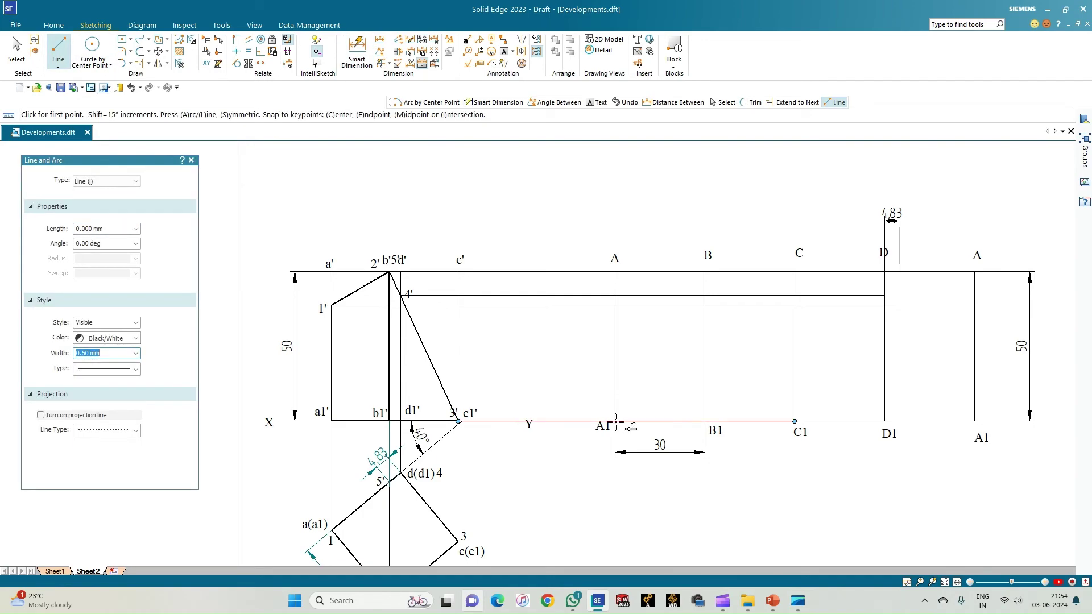
Step: Draw the cut profile from A's 1' level through B, C1, D's 4' level, the peak, to right A
left_click(616, 305)
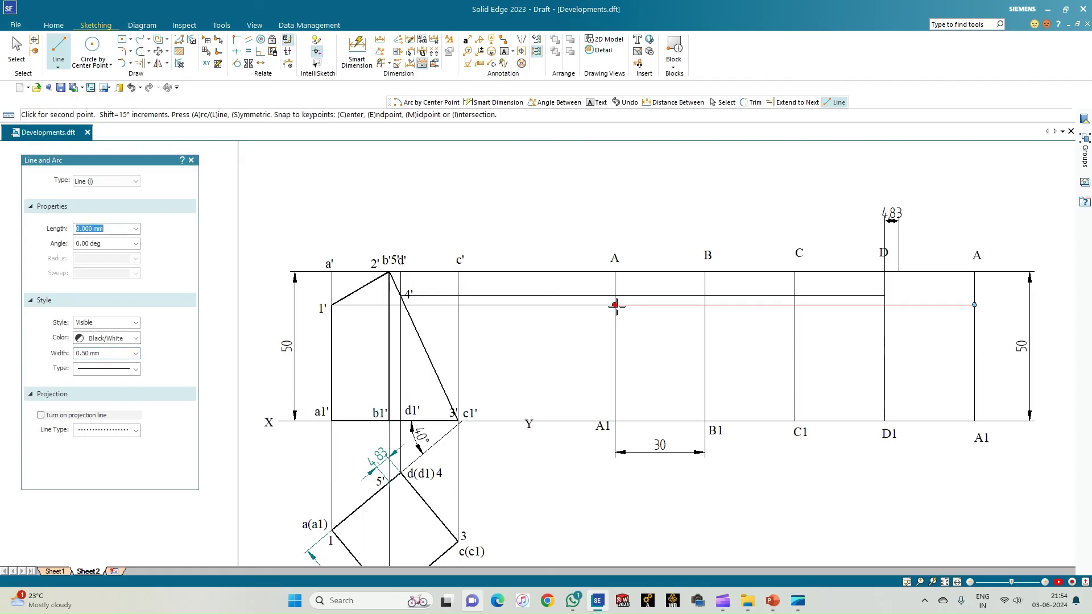
left_click(705, 271)
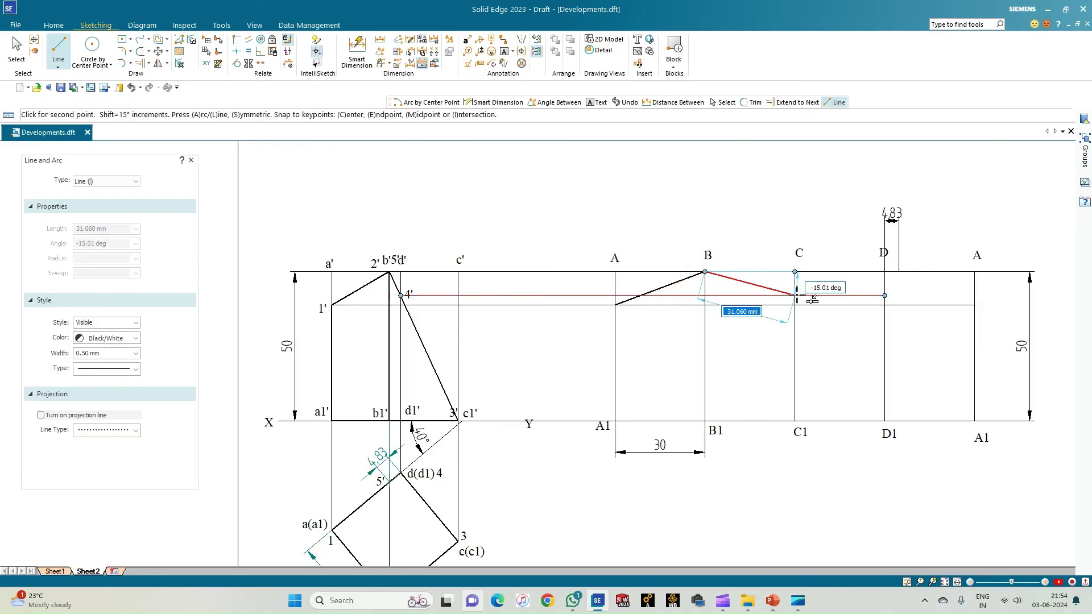
left_click(795, 422)
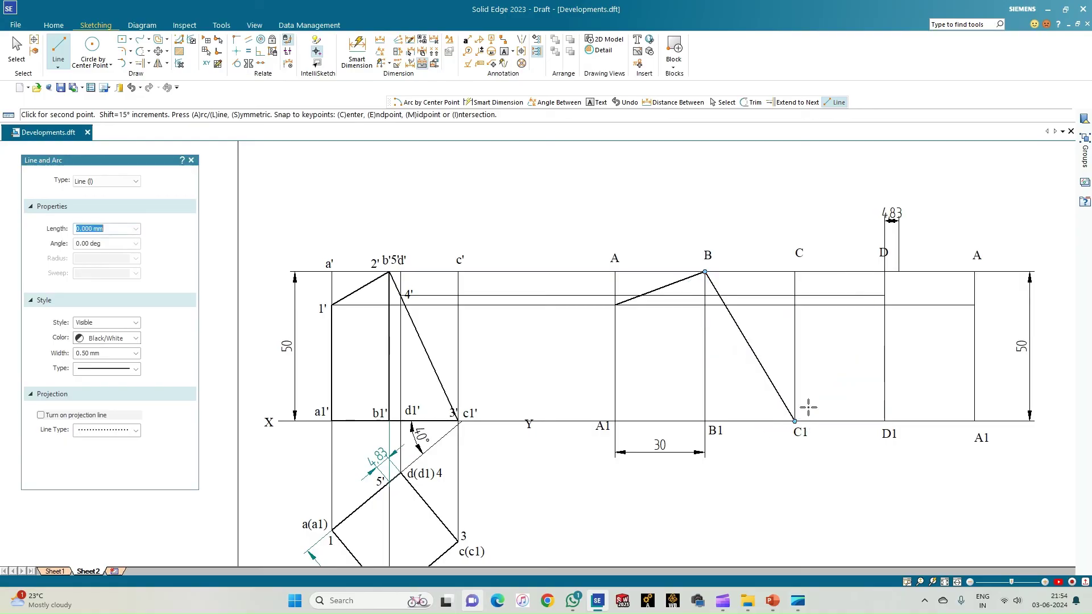
left_click(885, 296)
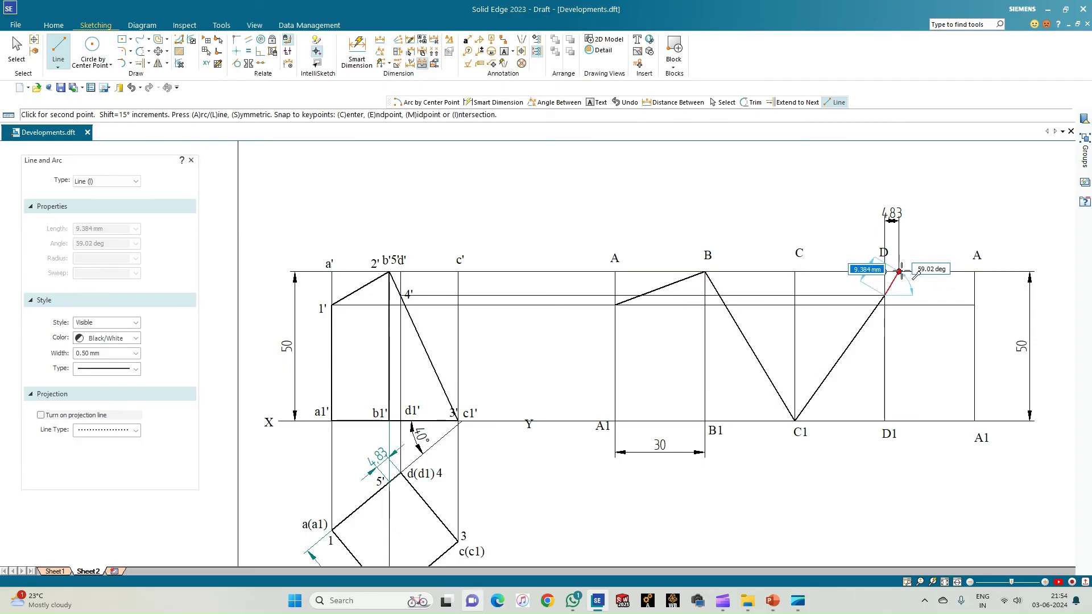
left_click(899, 272)
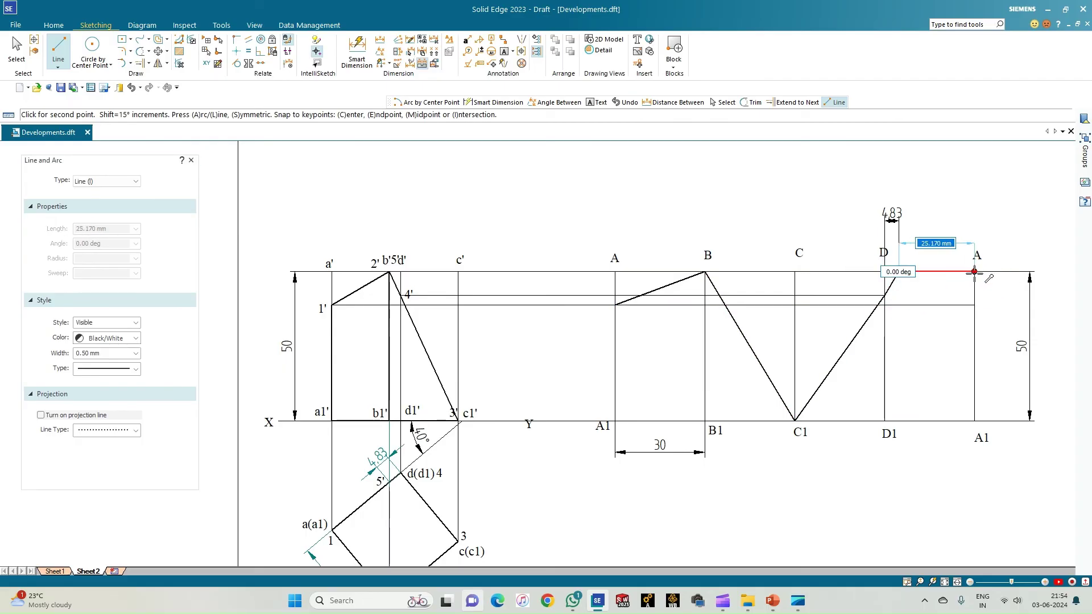
left_click(975, 305)
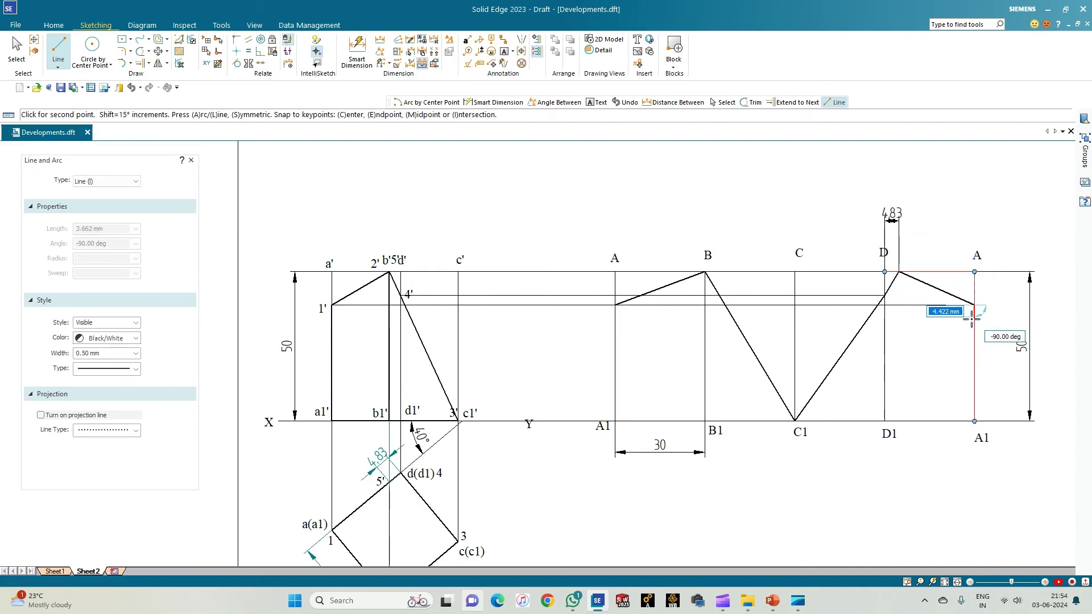
right_click(946, 361)
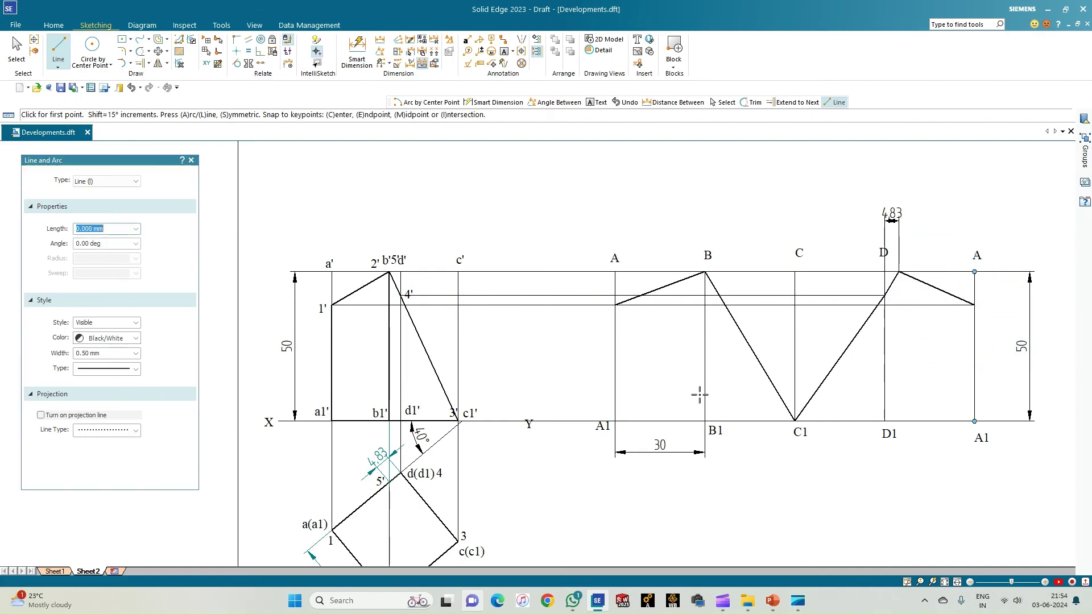
left_click(615, 306)
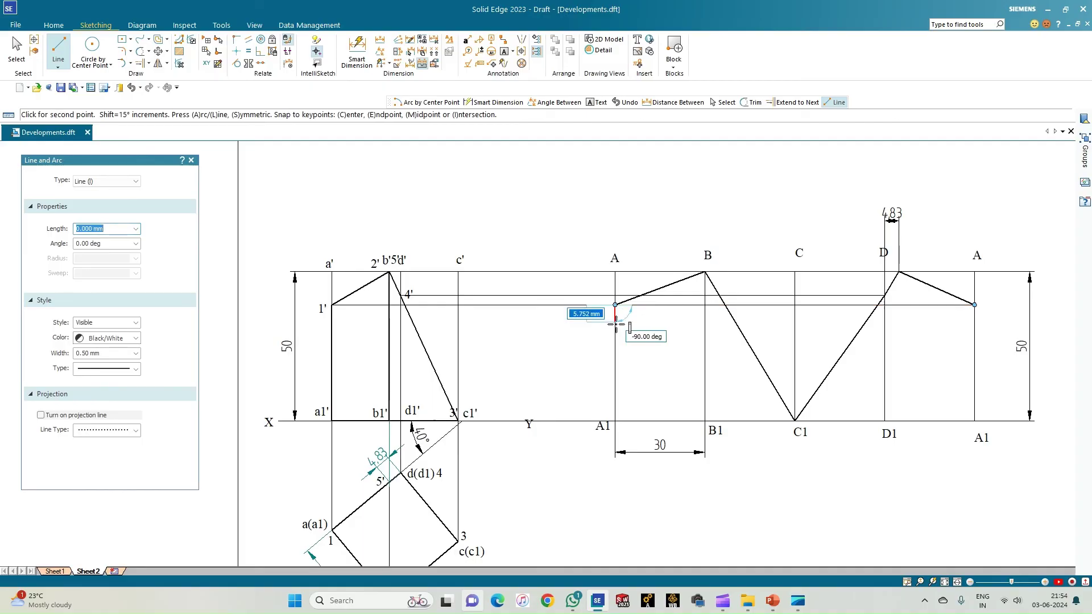
Step: Outline the development in thick lines: A down to A1, across to the right A1, and up
left_click(615, 420)
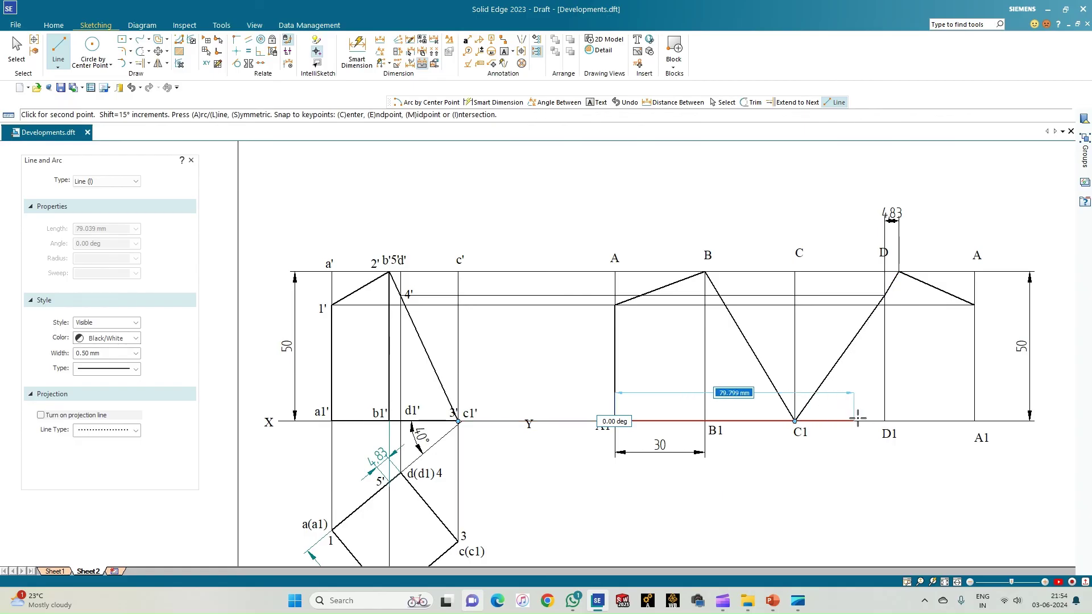
left_click(974, 421)
left_click(974, 305)
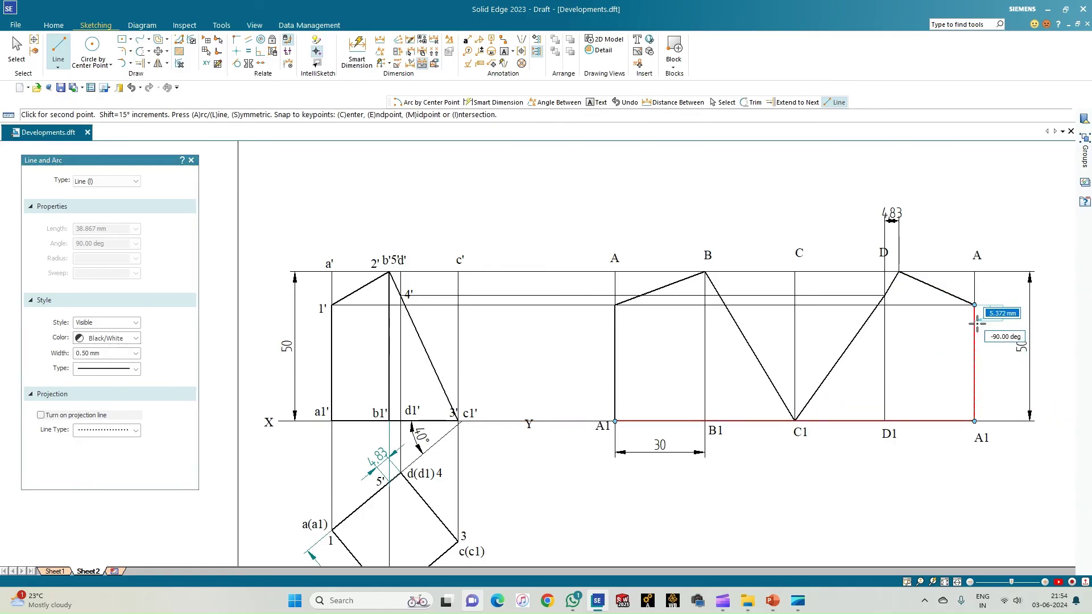
right_click(954, 330)
Step: Draw thick fold edges from D down to D1 and from B down to B1
left_click(884, 296)
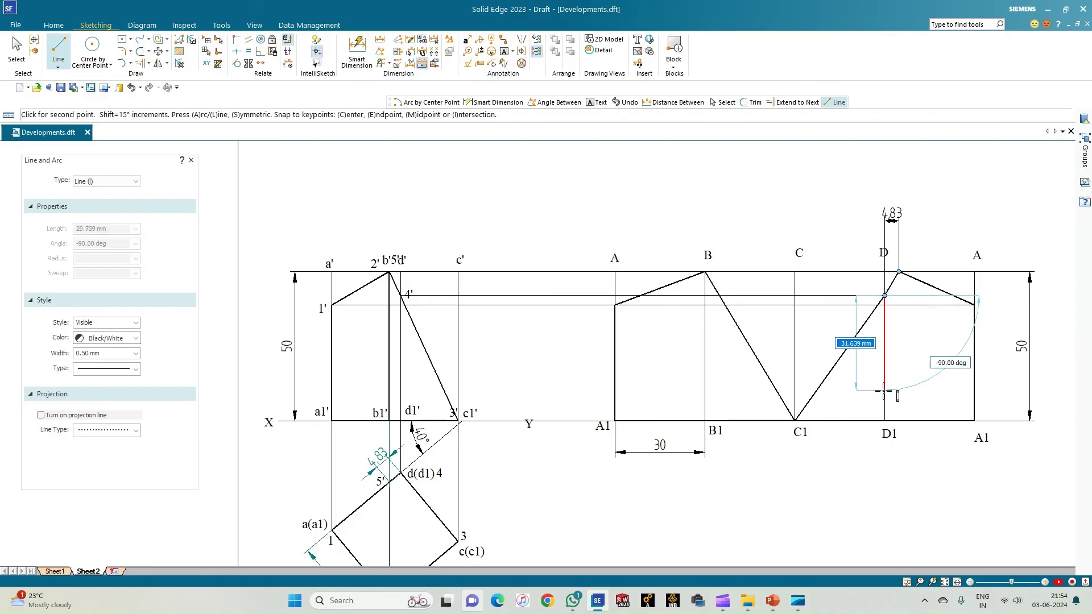
left_click(885, 421)
right_click(884, 421)
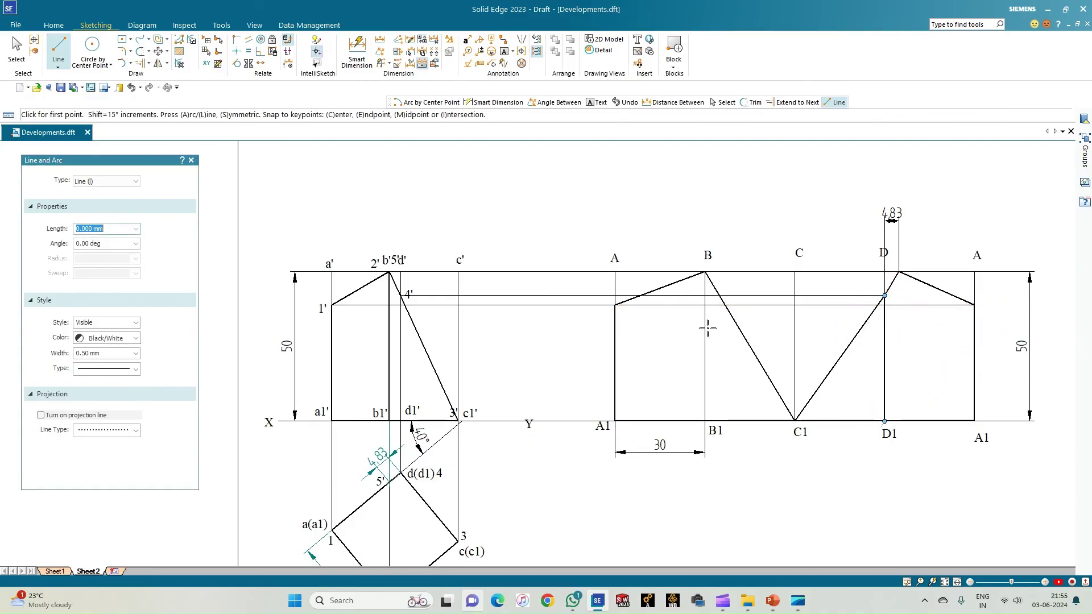
left_click(705, 273)
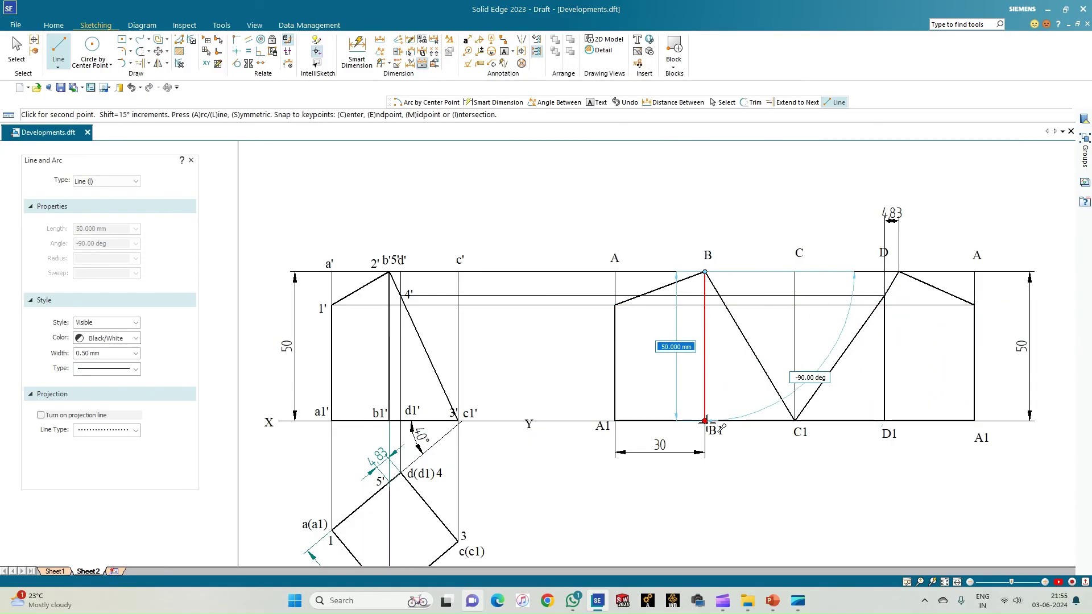
left_click(706, 421)
right_click(654, 398)
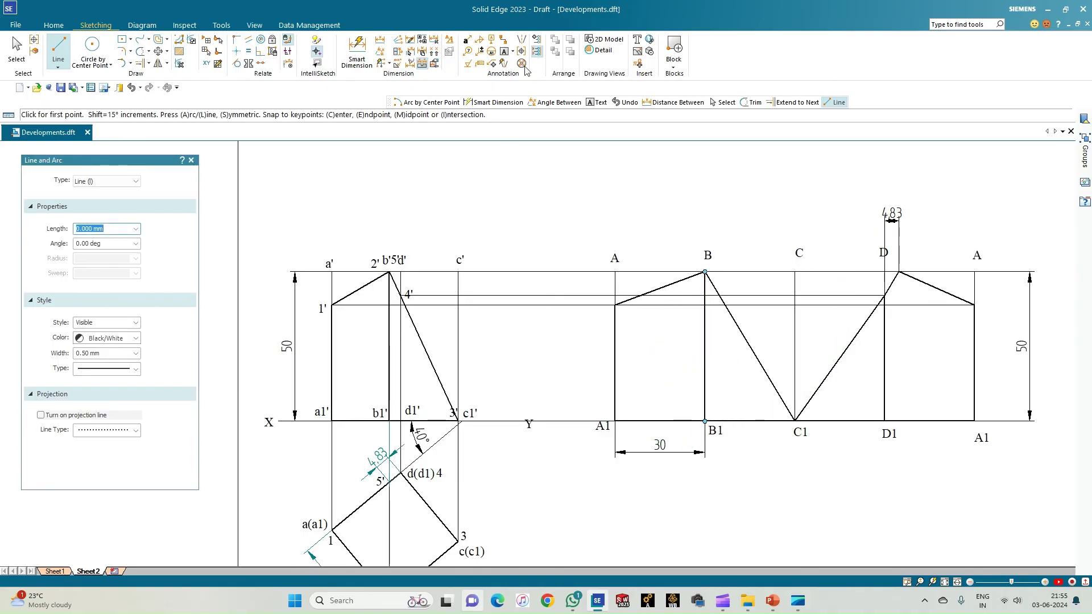
left_click(504, 51)
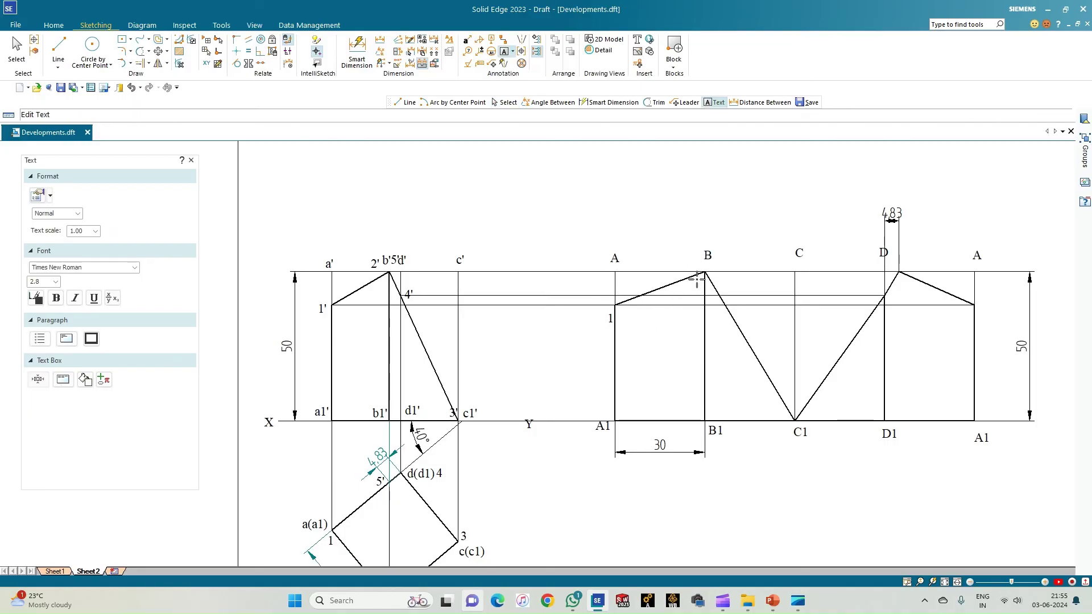
Step: Label the profile points 2, 4 and the closing 1, and place a title in the A1–B1 panel
type("2")
type("4")
left_click(975, 303)
type("1")
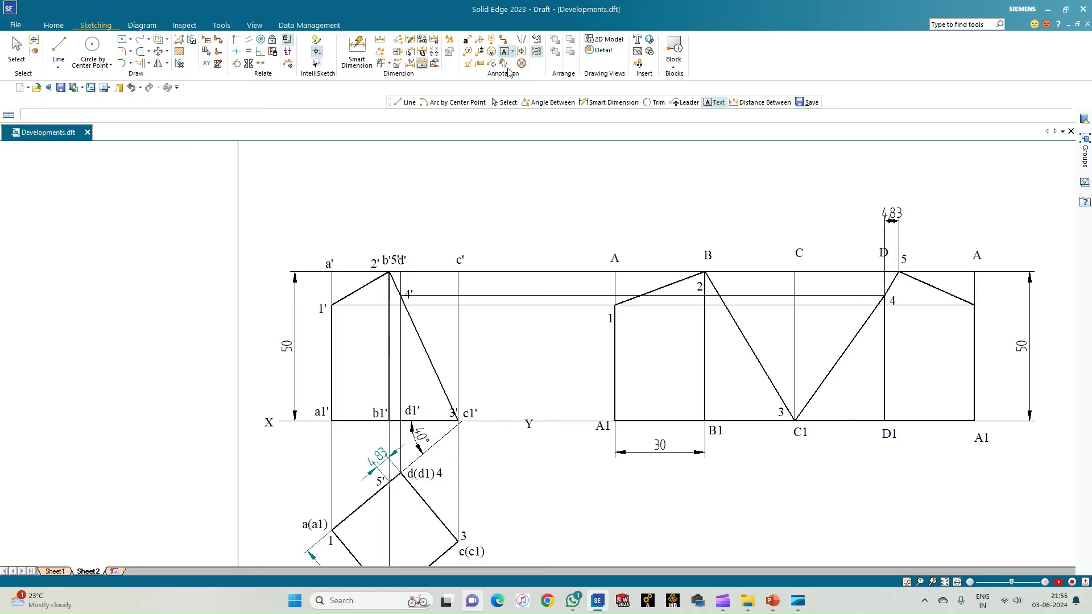
left_click(639, 402)
left_click(627, 390)
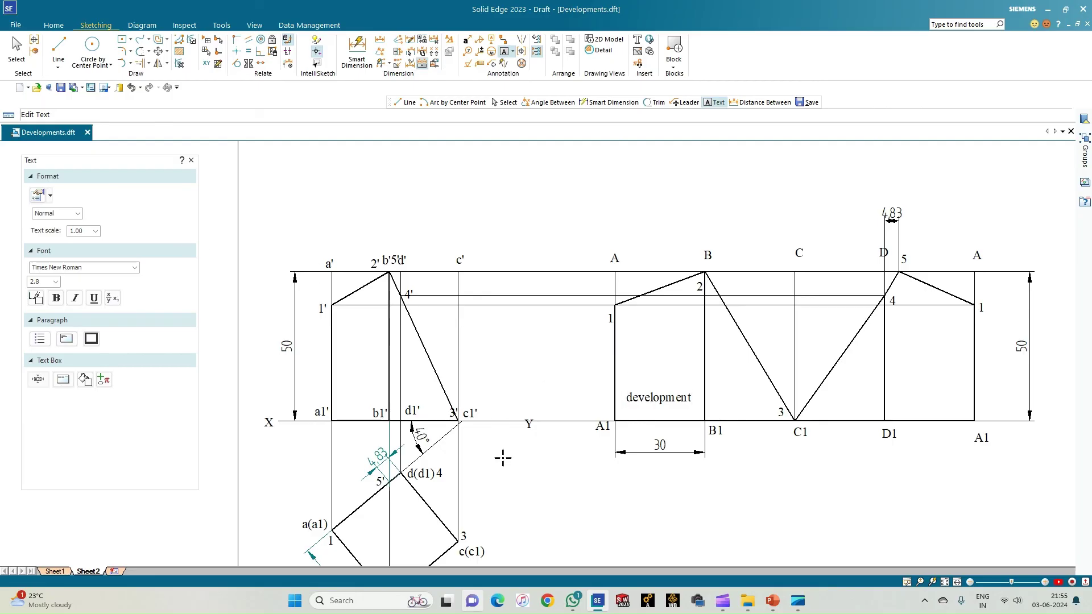
left_click(945, 582)
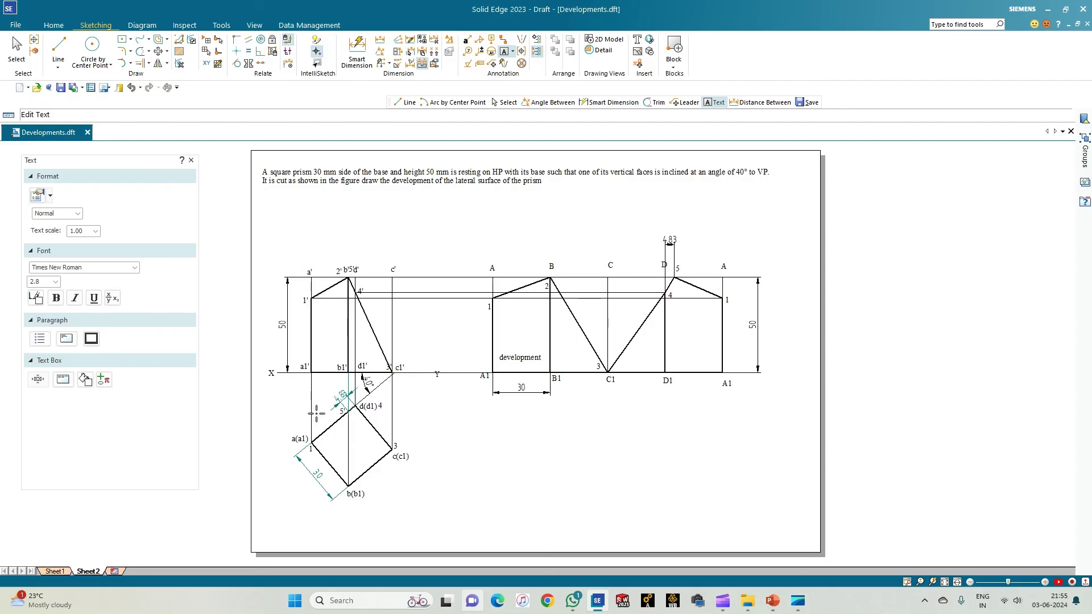
scroll(316, 414, "up", 2)
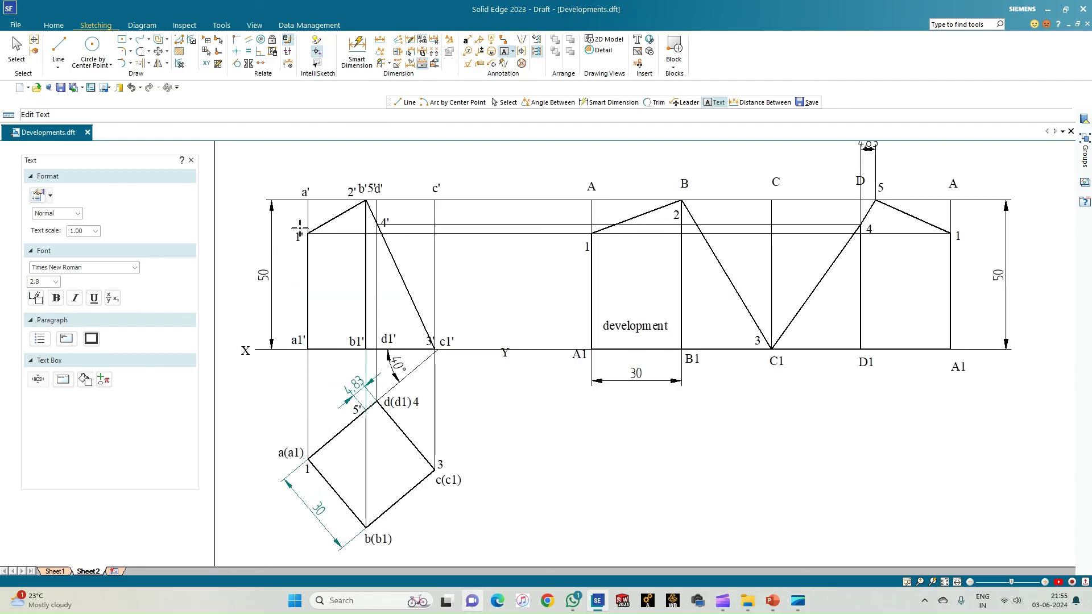